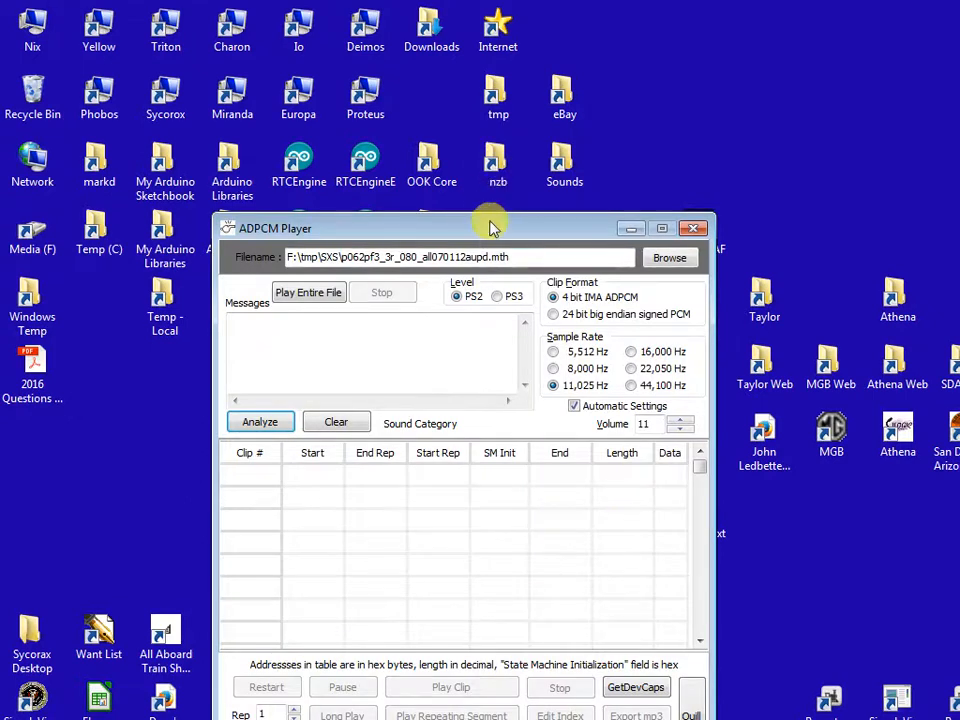
# - Analyze the sound file p062pf3_3r_080_all070112aupd.mth to list its clips
pyautogui.moveTo(493, 222); pyautogui.dragTo(413, 50)
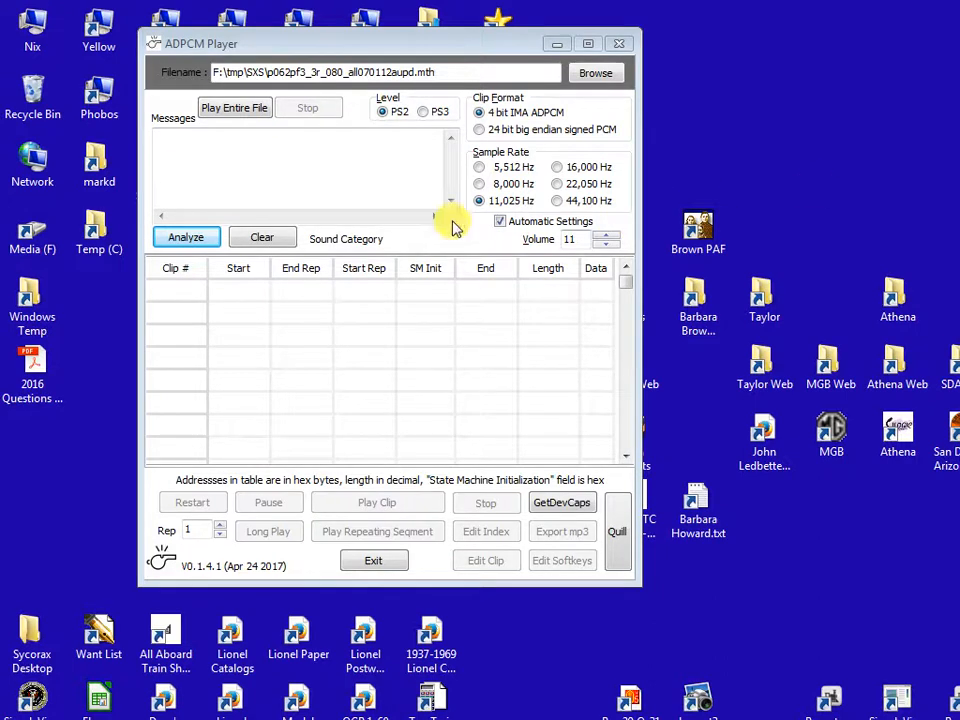
pyautogui.click(193, 238)
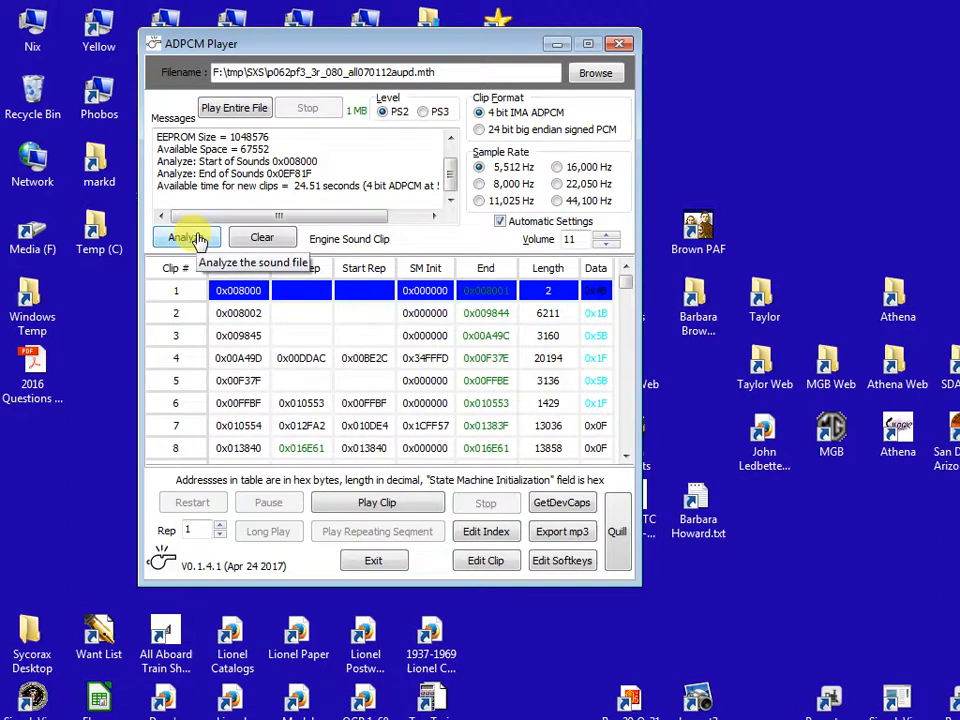
# - Go to the SFS clips, play Horn/Whistle clip 41 and export it to mp3
pyautogui.rightClick(296, 352)
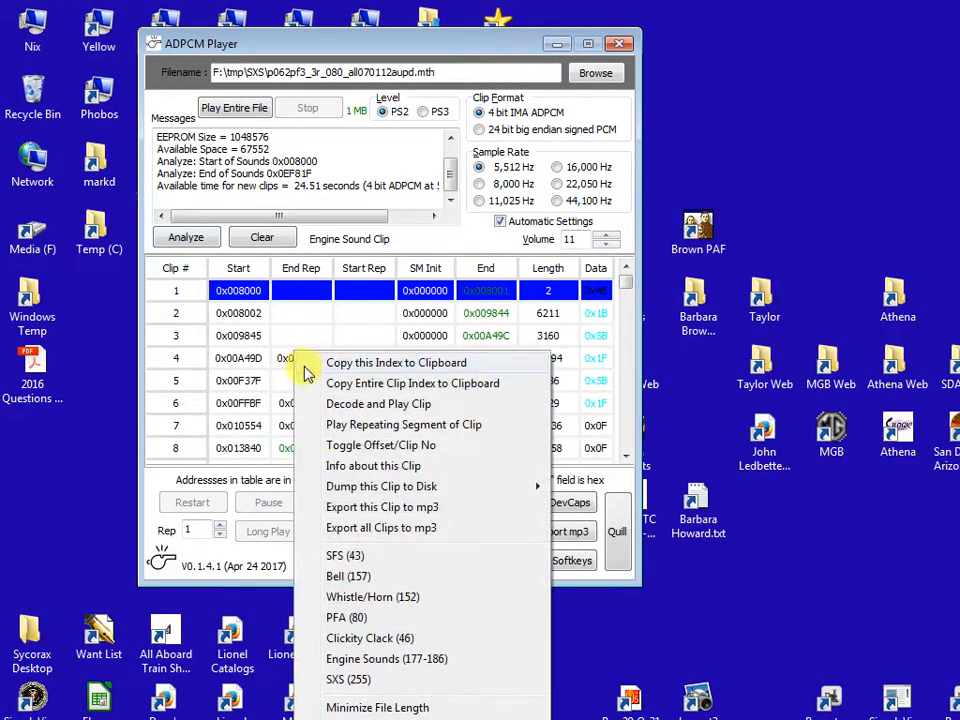
pyautogui.click(332, 556)
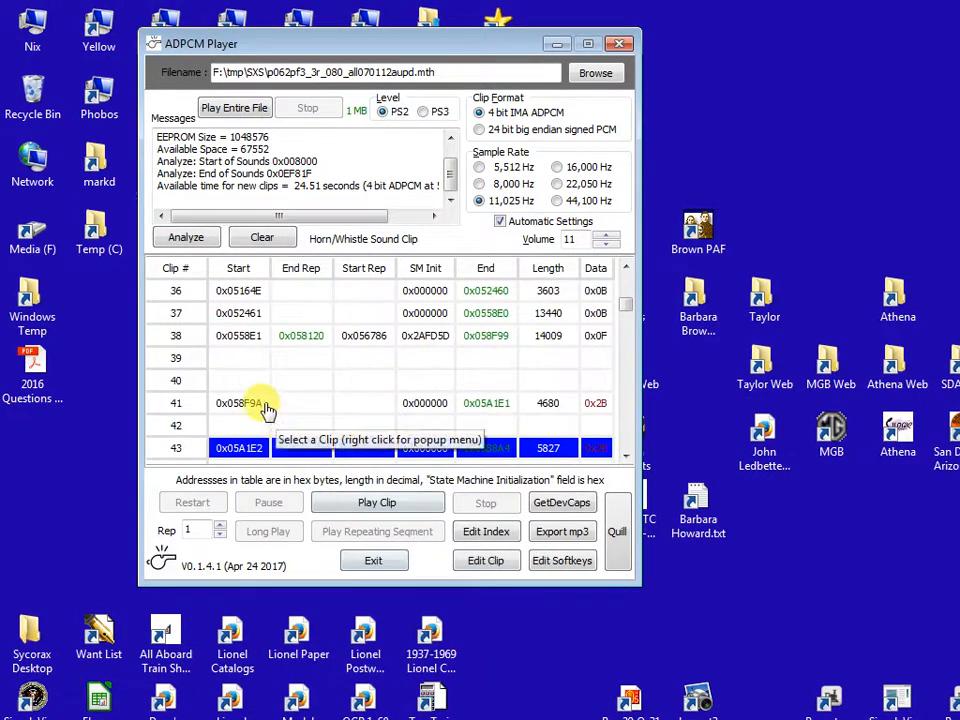
pyautogui.click(262, 403)
pyautogui.doubleClick(260, 402)
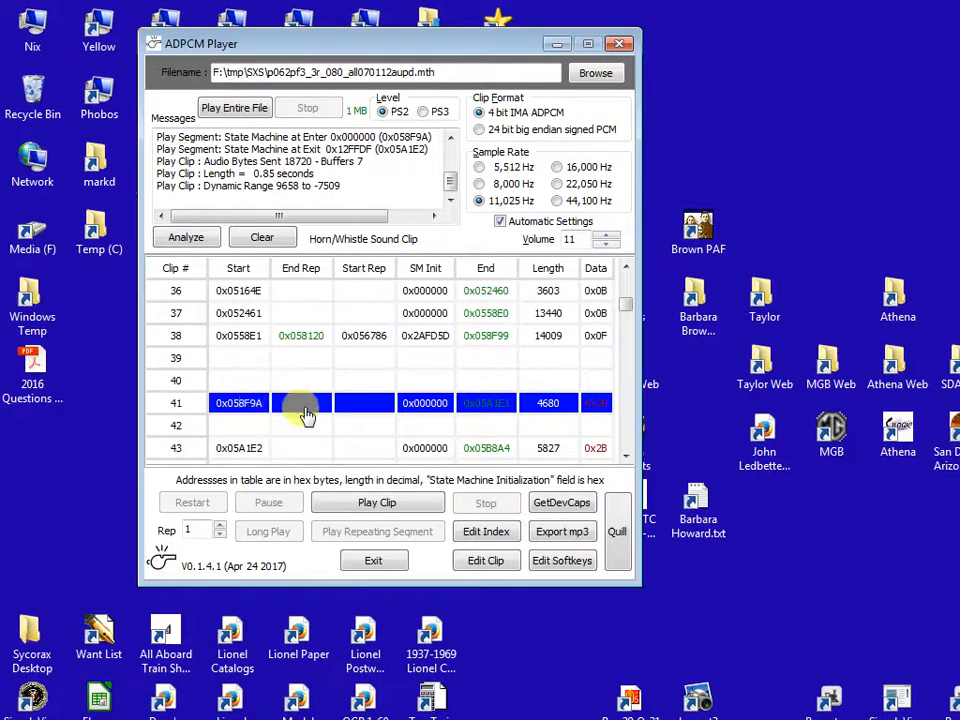
pyautogui.click(561, 538)
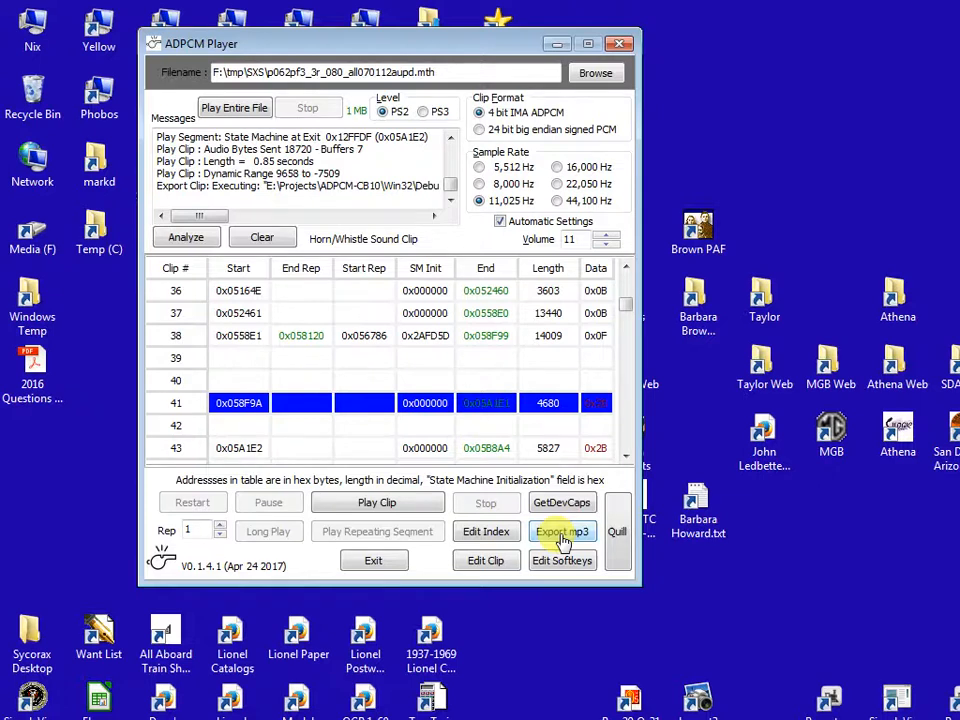
# - Play Whistle/Horn clip 152, export it to mp3 and exit the player
pyautogui.rightClick(457, 375)
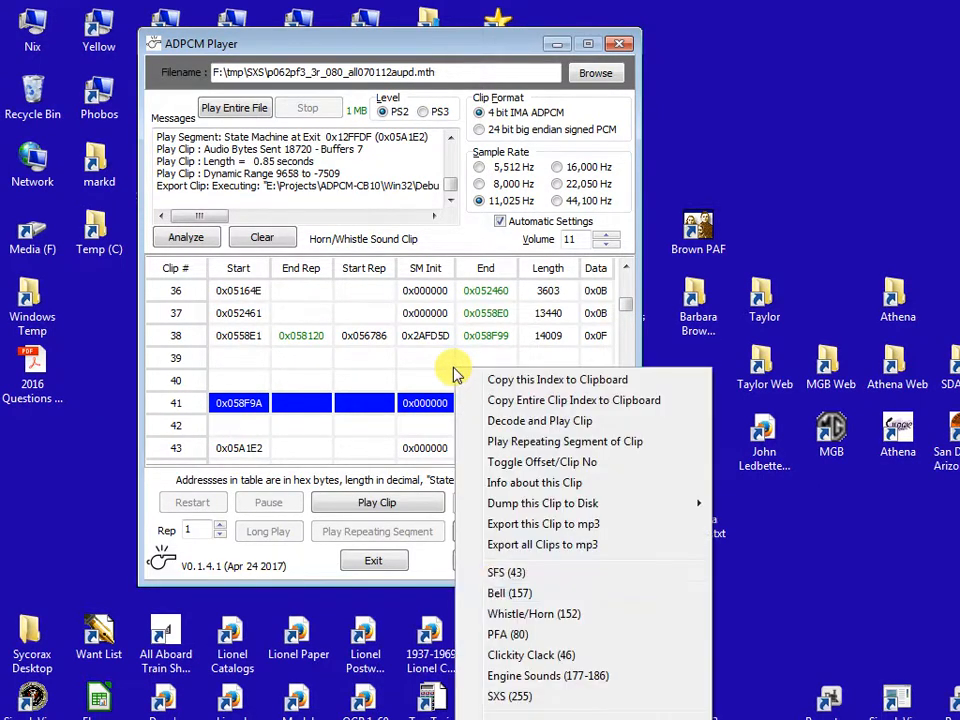
pyautogui.click(500, 616)
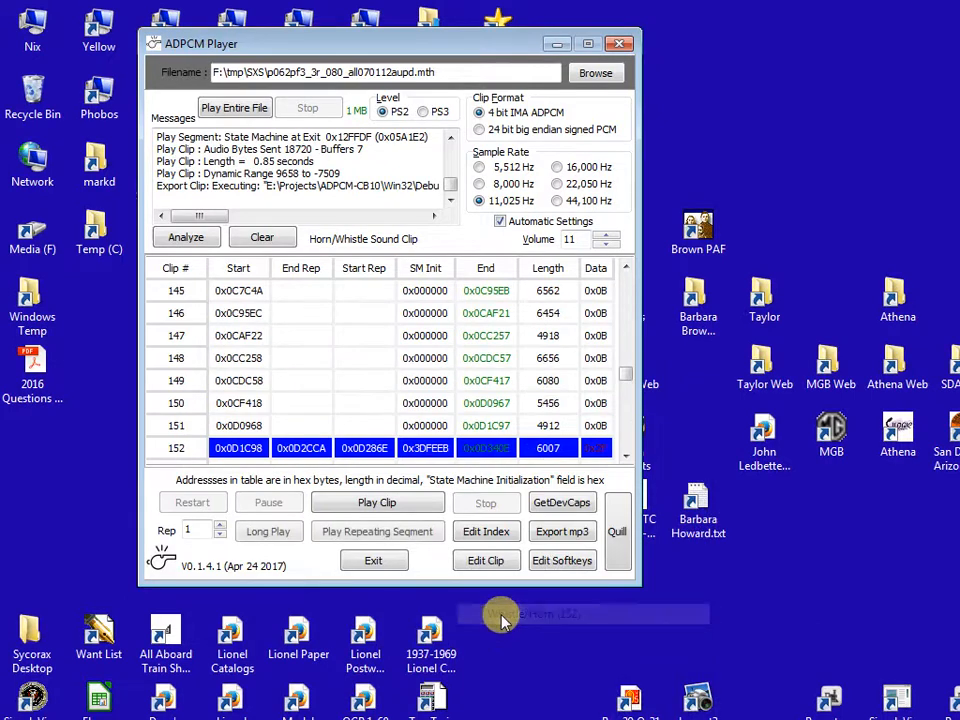
pyautogui.doubleClick(381, 447)
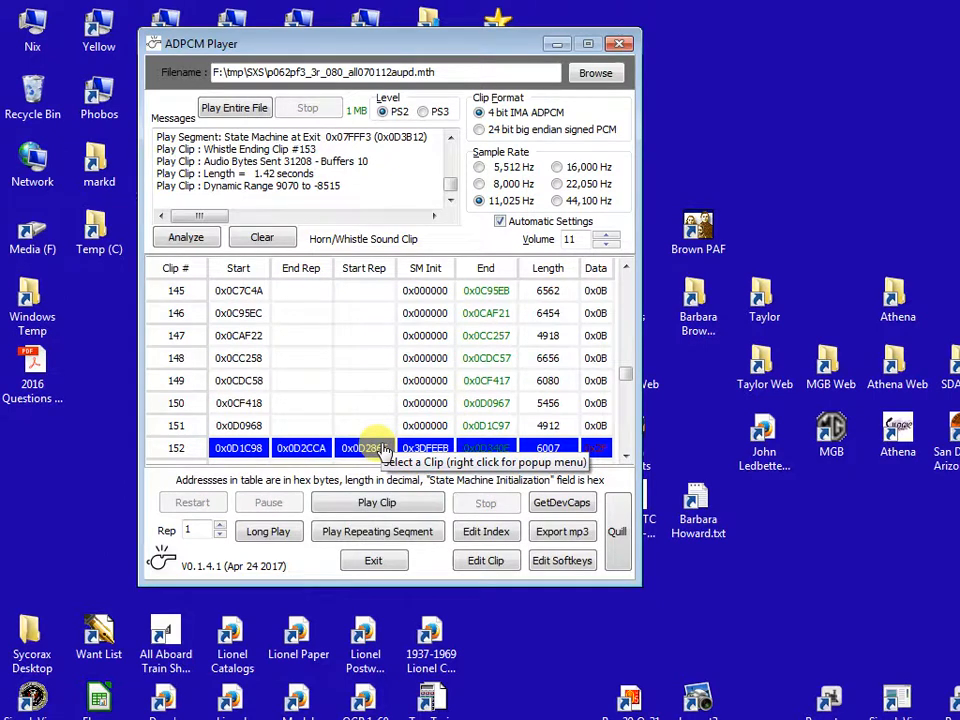
pyautogui.click(580, 537)
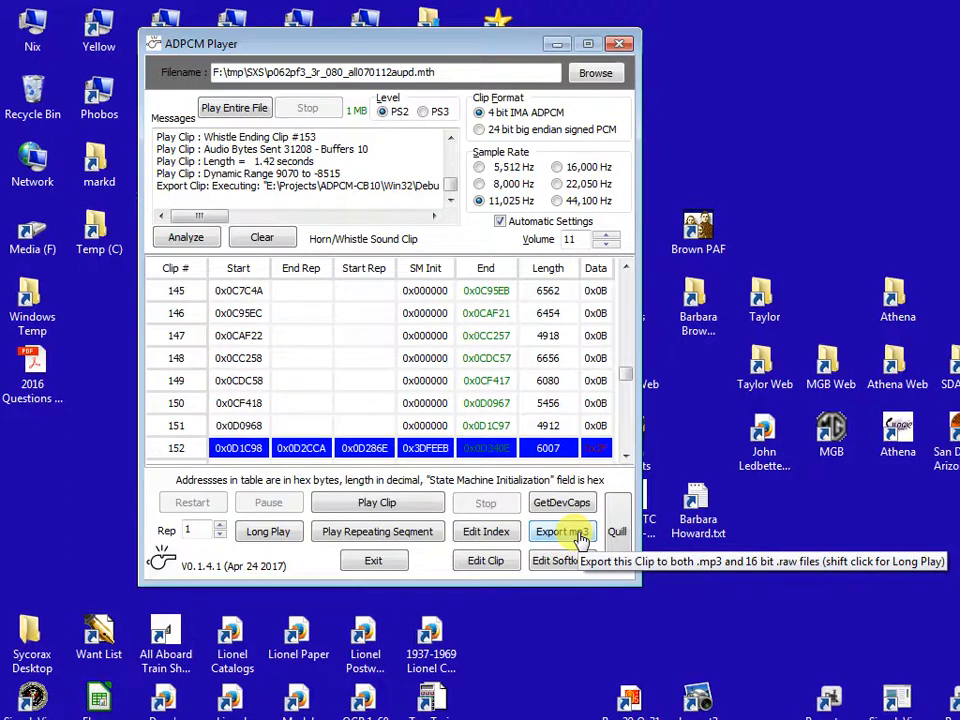
pyautogui.click(380, 562)
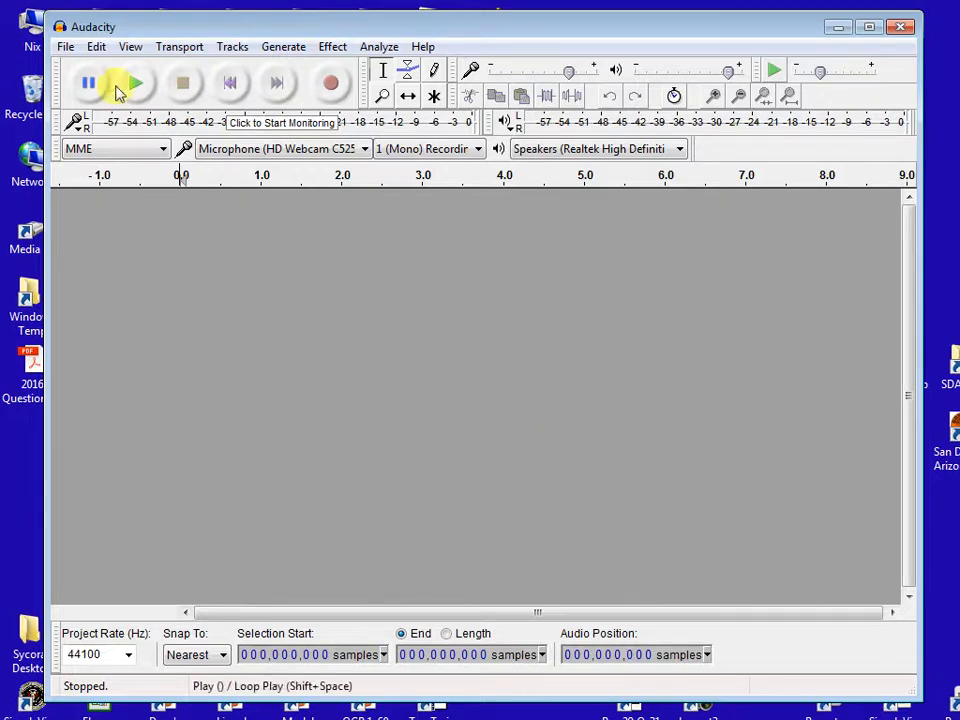
# - In Audacity, import the clip 041 .raw file as raw data with a sample rate of 11025 Hz and play it
pyautogui.click(66, 48)
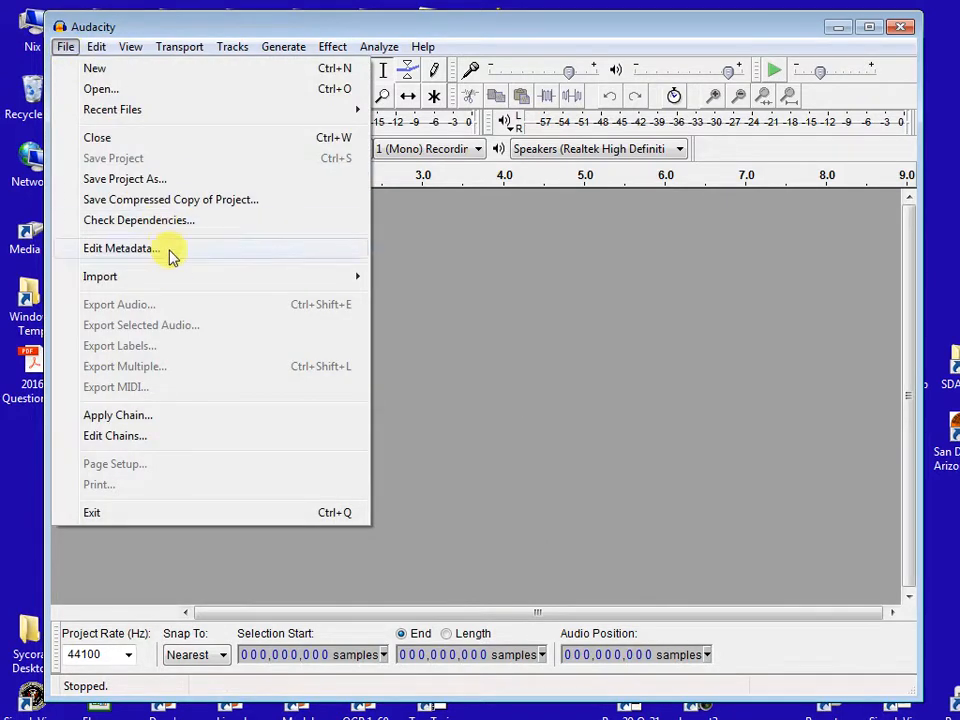
pyautogui.moveTo(289, 278)
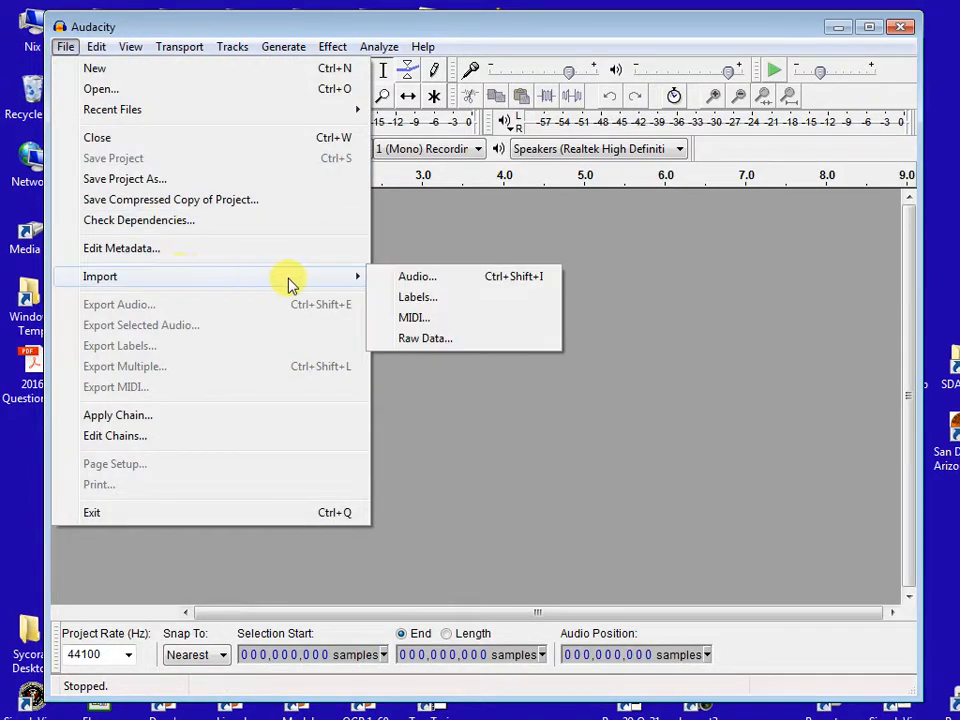
pyautogui.click(422, 337)
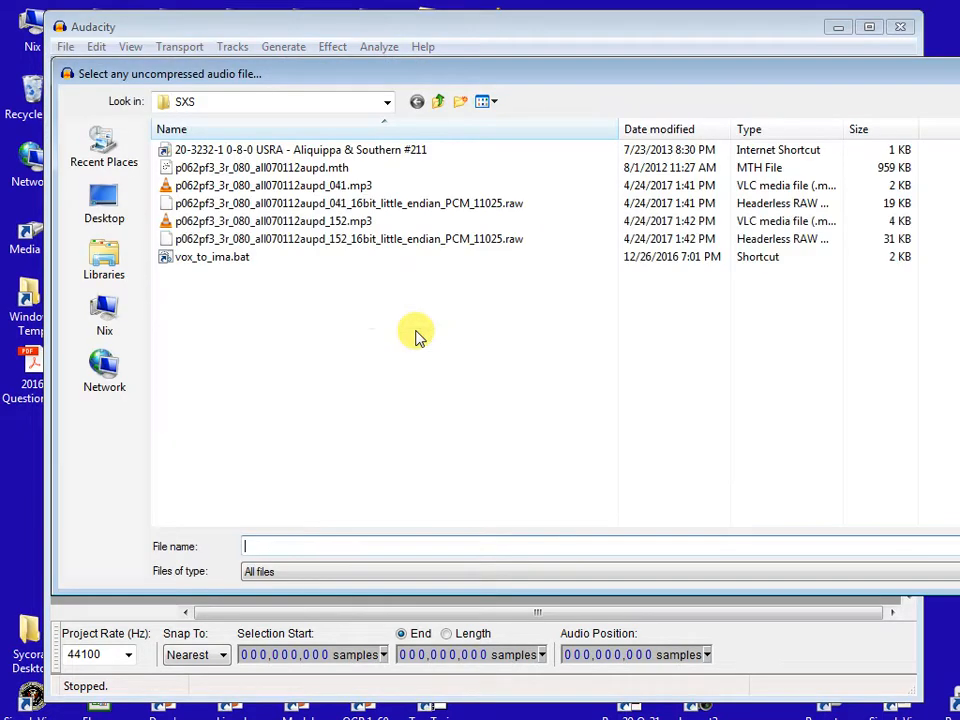
pyautogui.click(360, 204)
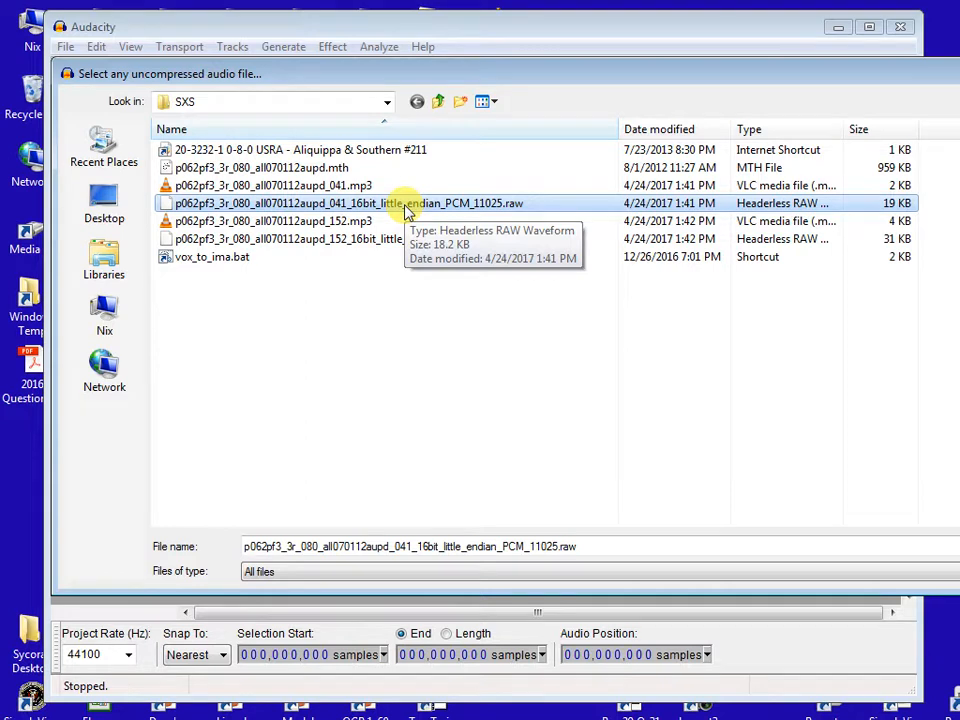
pyautogui.doubleClick(406, 206)
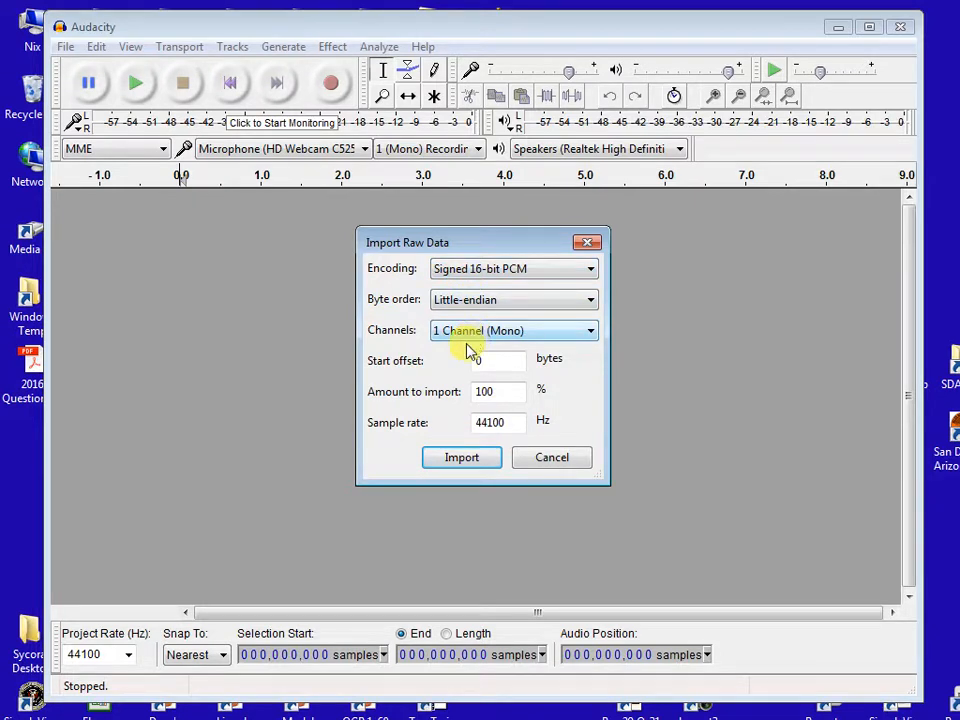
pyautogui.doubleClick(492, 424)
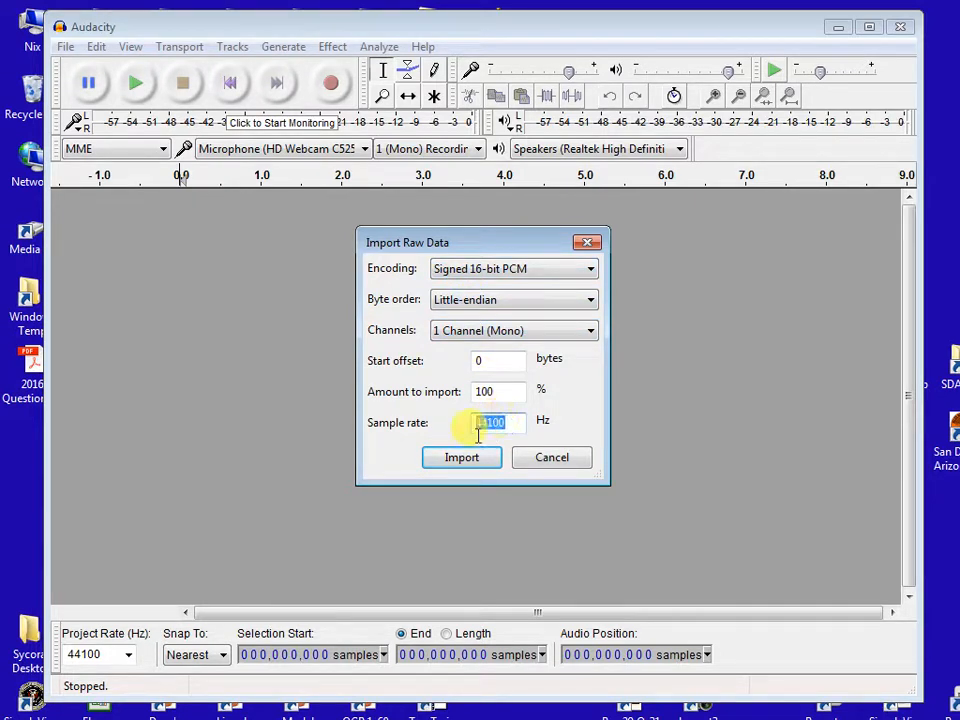
pyautogui.write('11025')
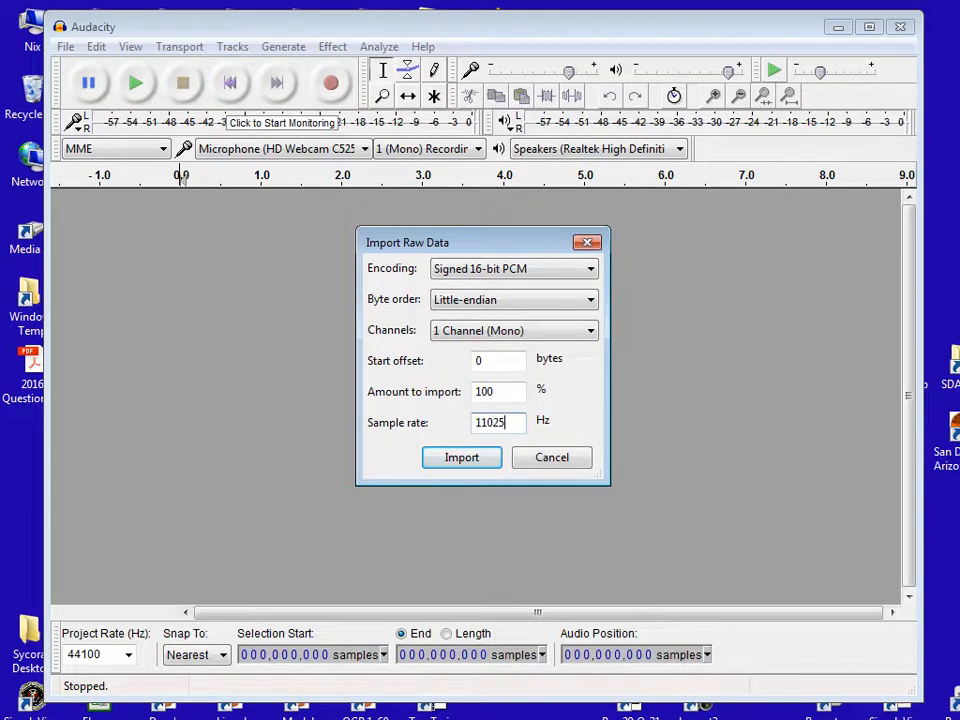
pyautogui.click(476, 462)
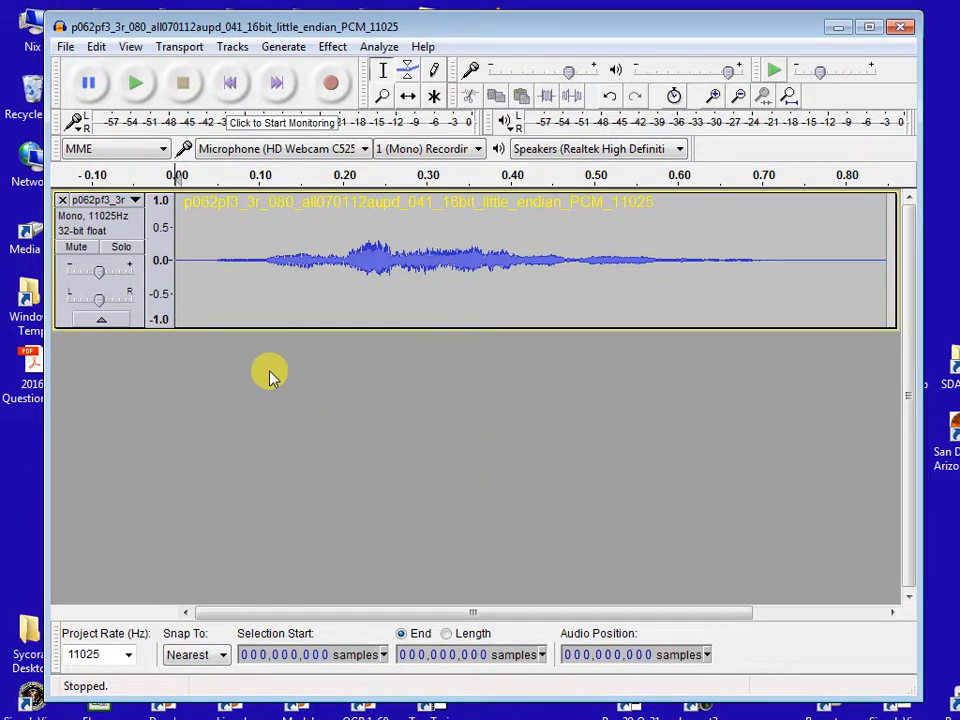
pyautogui.click(135, 86)
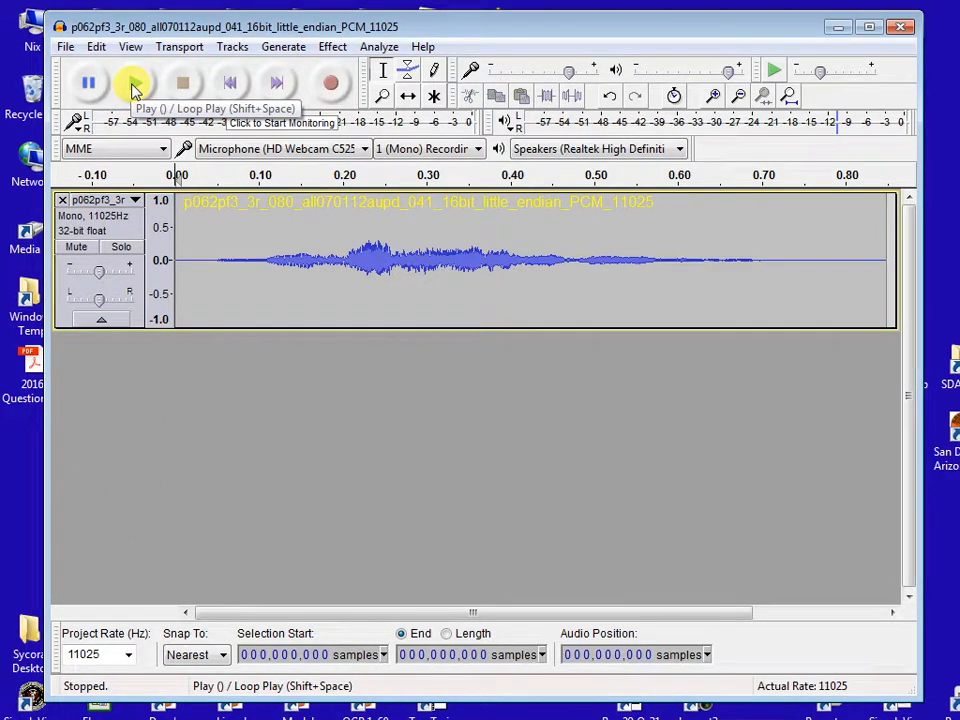
# - Import p062pf3_3r_080_all070112aupd_152_16bit_little_endian_PCM_11025.raw as raw data with a sample rate of 11025 Hz
pyautogui.click(65, 46)
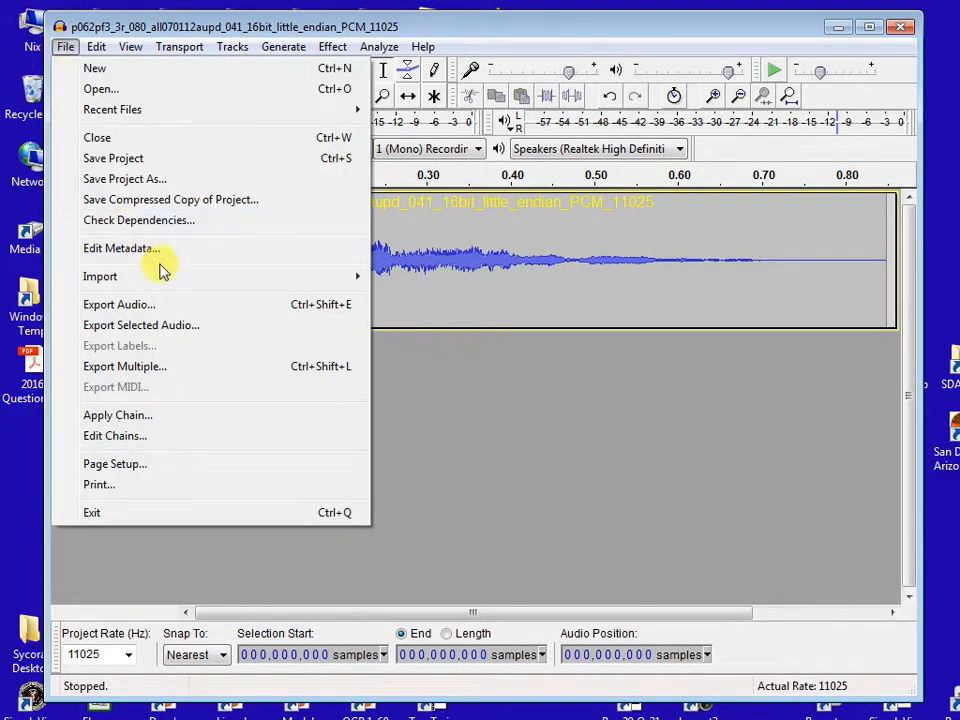
pyautogui.moveTo(159, 278)
pyautogui.click(420, 340)
pyautogui.click(358, 243)
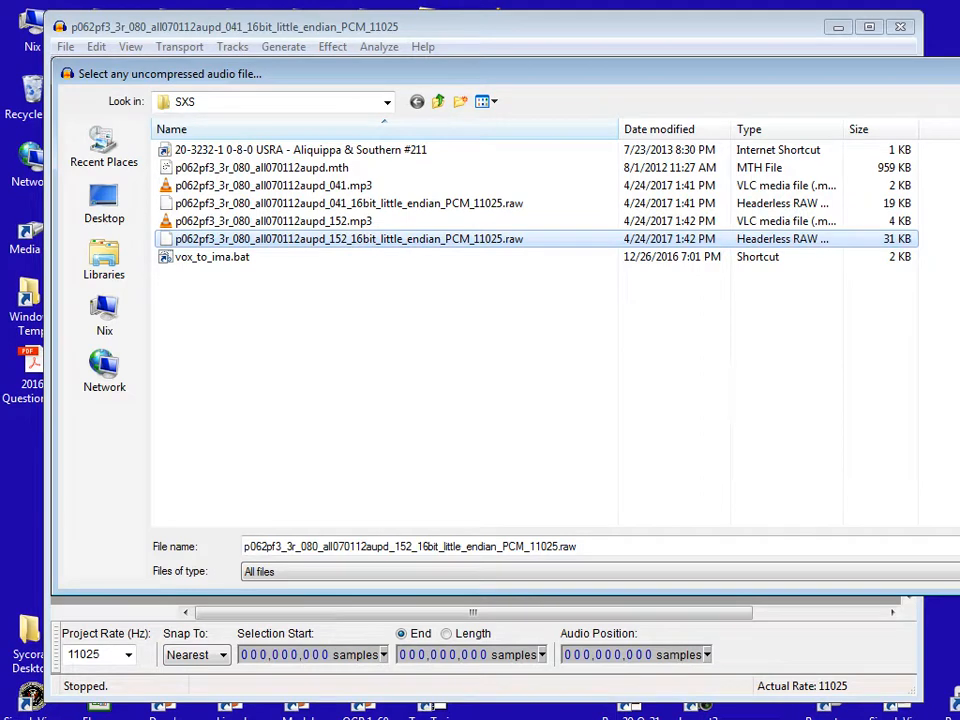
pyautogui.doubleClick(606, 240)
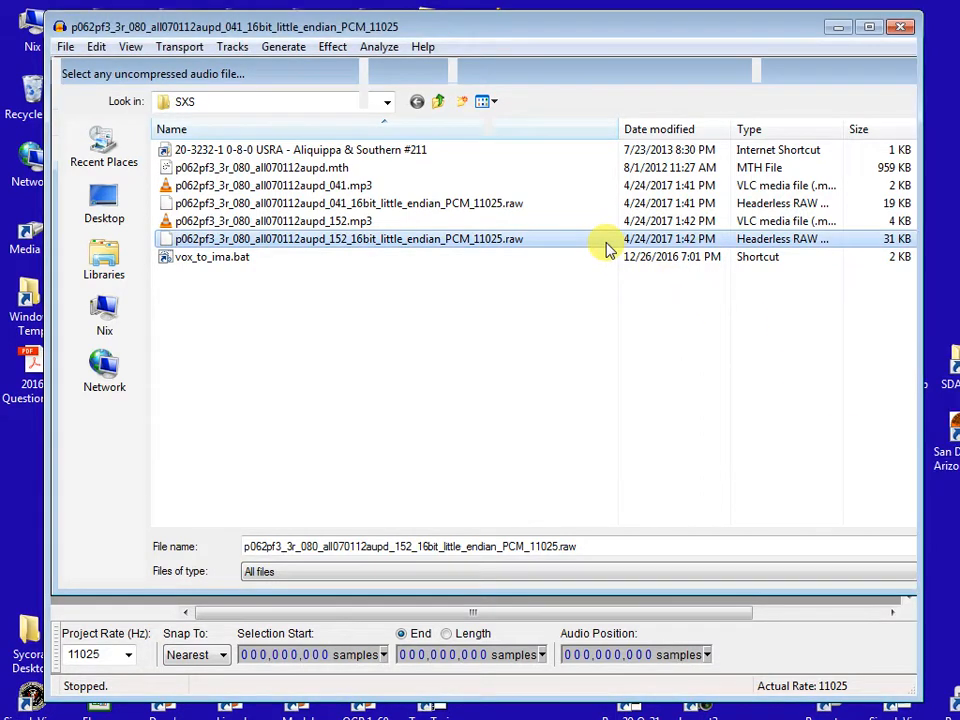
pyautogui.moveTo(504, 422); pyautogui.dragTo(444, 422)
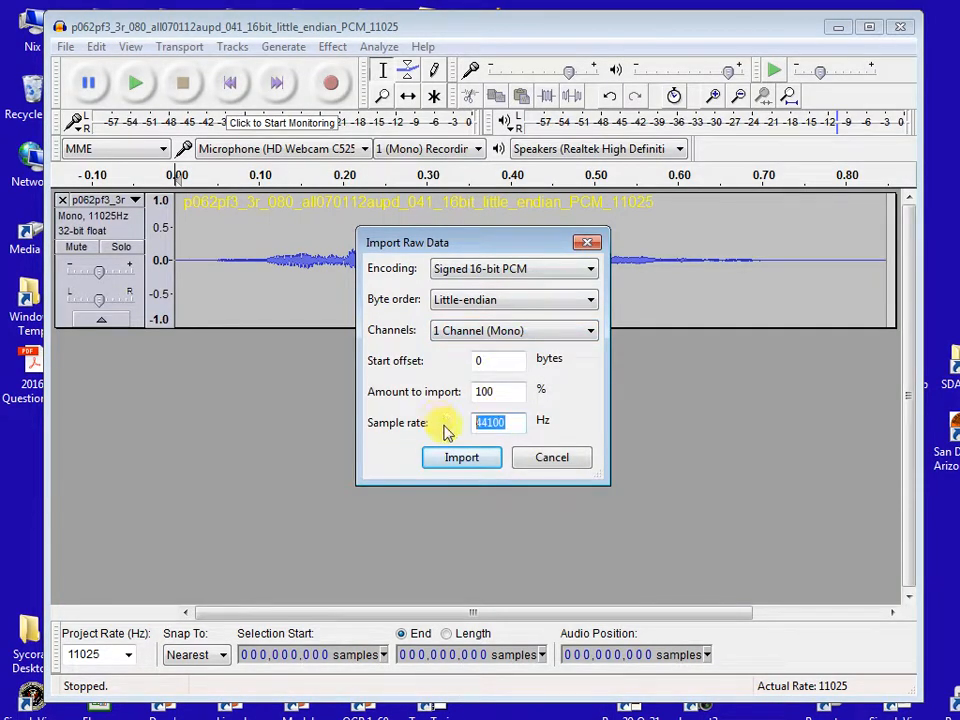
pyautogui.write('11025')
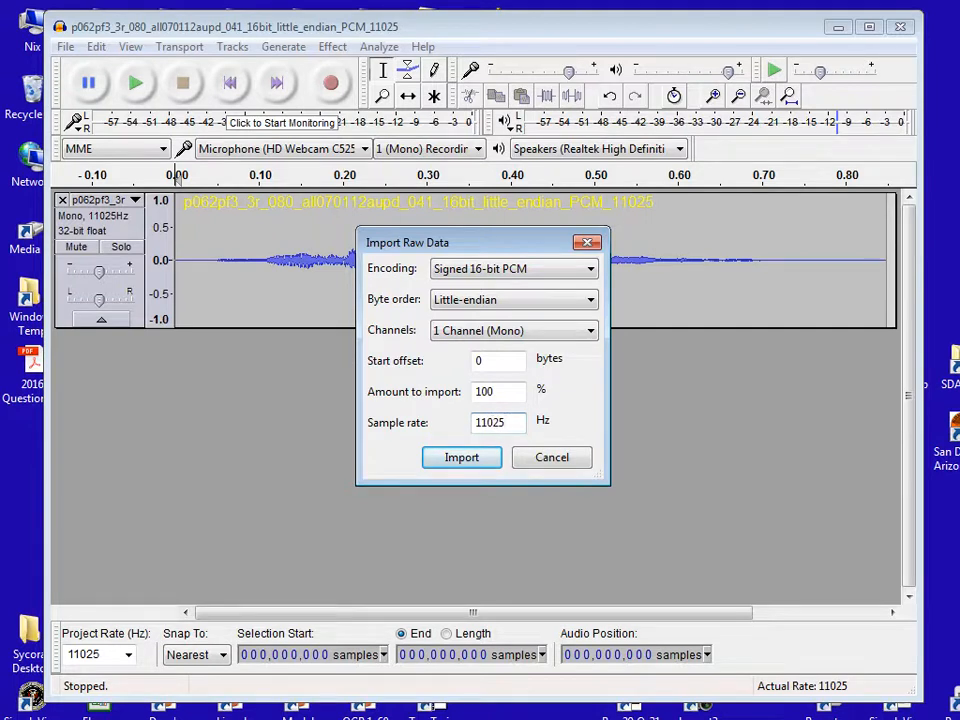
pyautogui.click(462, 457)
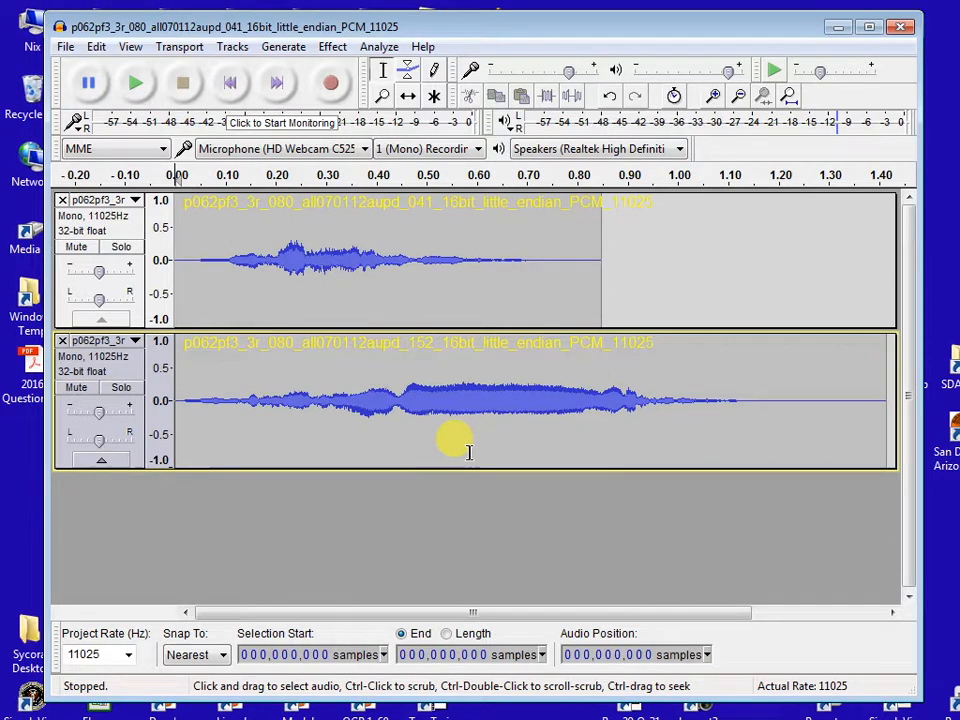
# - Add a new empty mono track below the two imported clips
pyautogui.click(232, 47)
pyautogui.moveTo(266, 67)
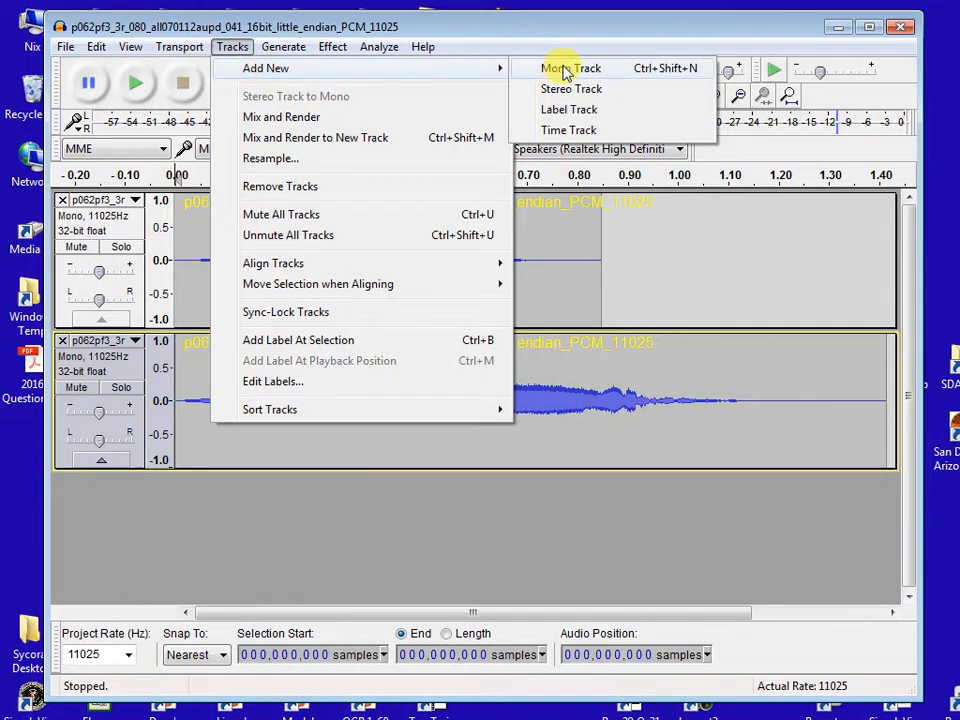
pyautogui.click(563, 70)
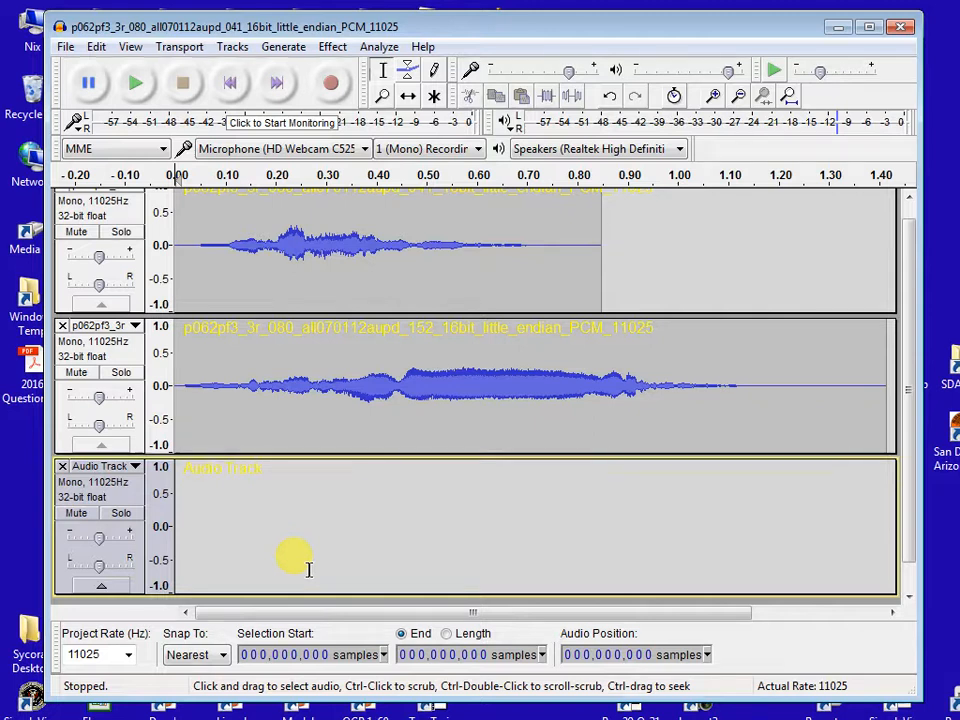
# - Copy the entire clip 152 audio to the start of the new mono track and place the cursor at its end
pyautogui.click(280, 376)
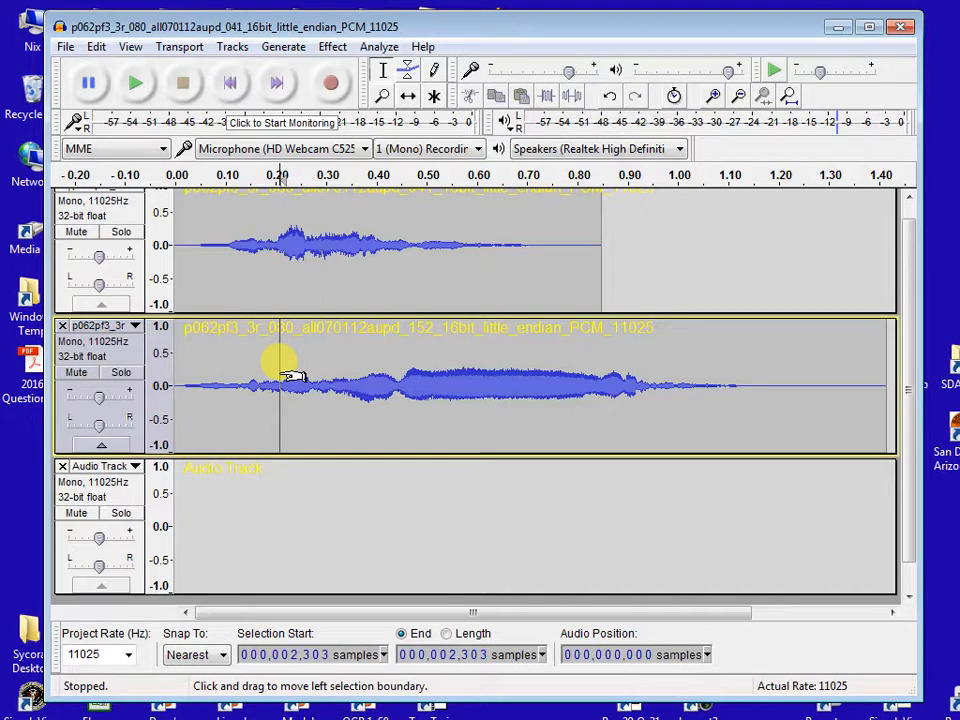
pyautogui.press('Home')
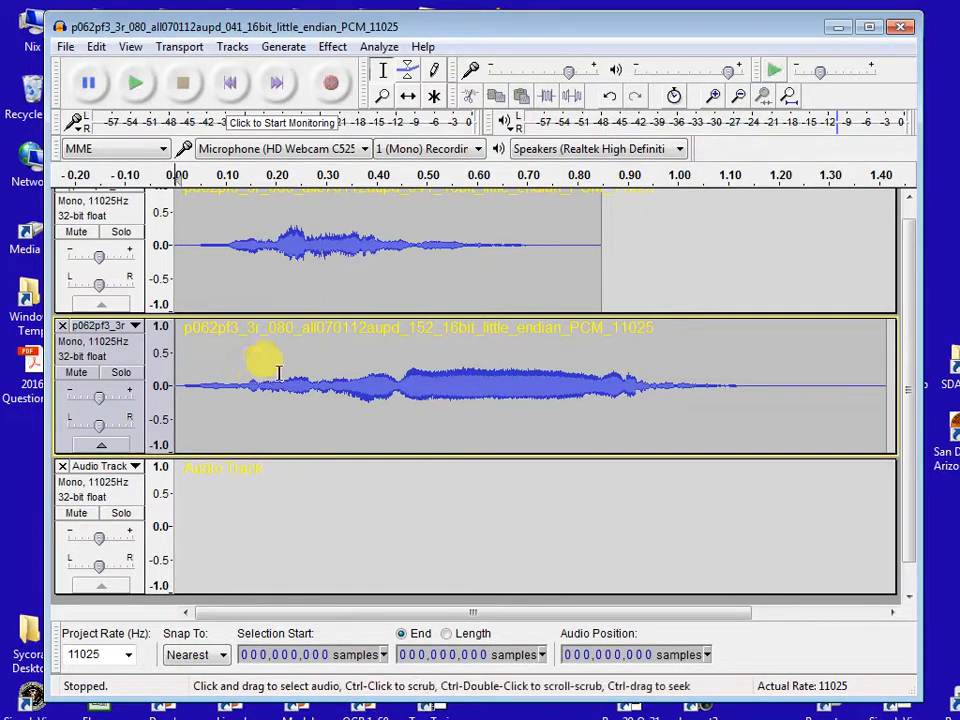
pyautogui.hotkey('shift', 'End')
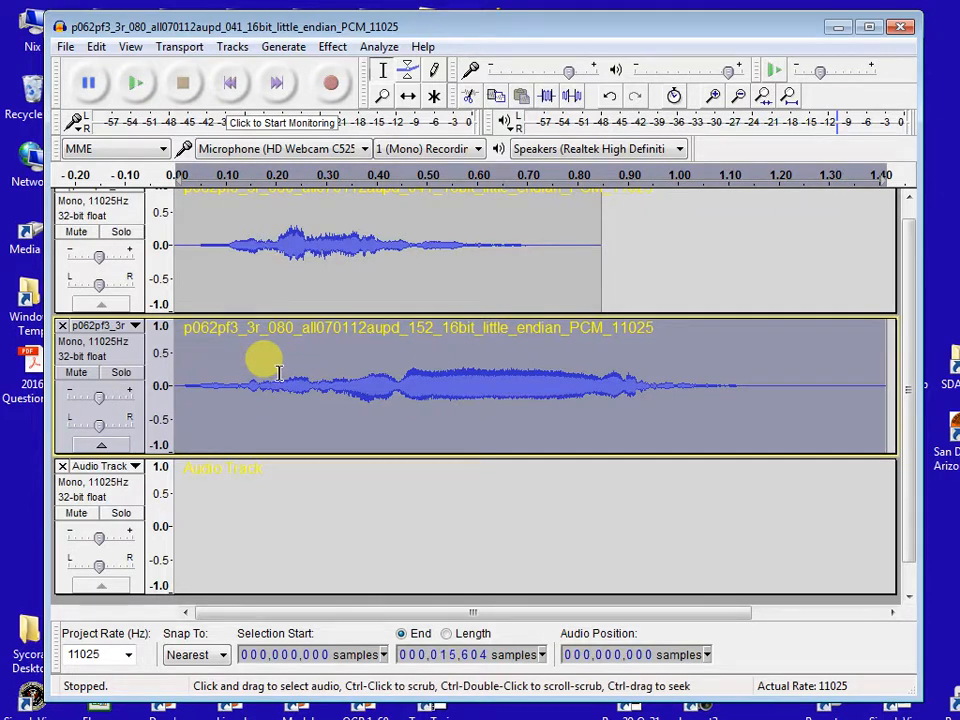
pyautogui.click(249, 498)
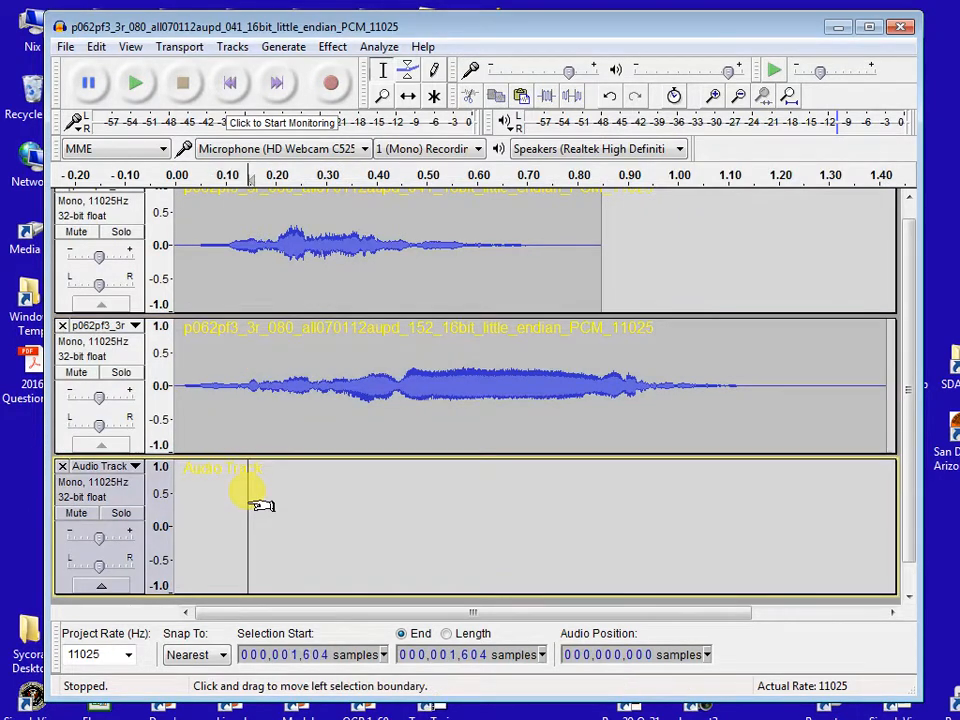
pyautogui.press('Home')
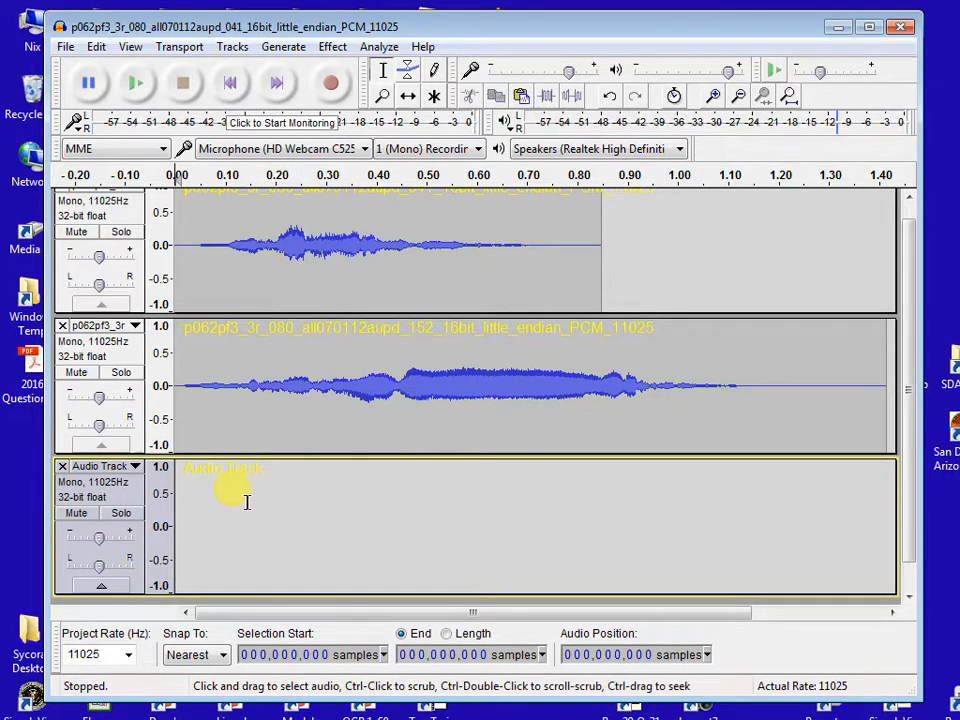
pyautogui.hotkey('ctrl', 'v')
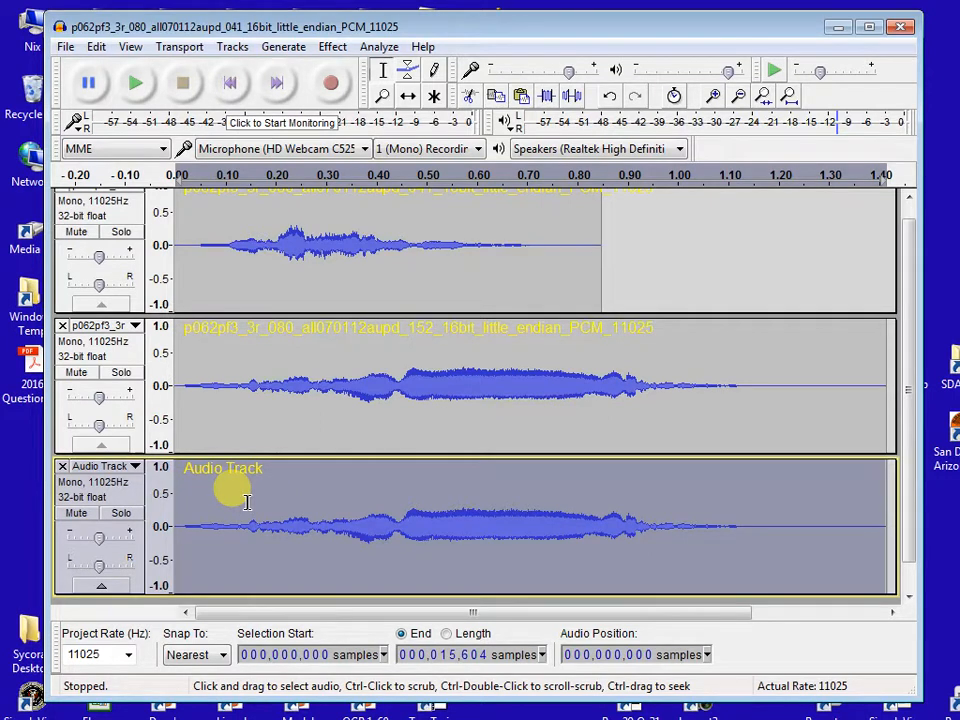
pyautogui.press('End')
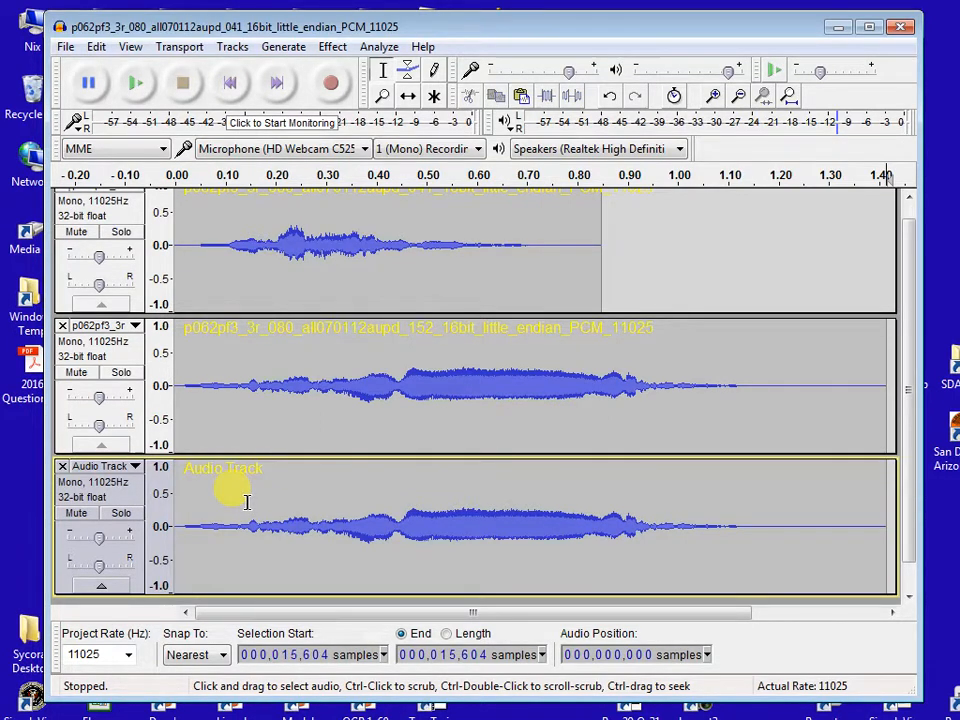
# - Paste a second copy of clip 152 directly after the first in the new mono track and fit the whole project in view
pyautogui.hotkey('ctrl', 'v')
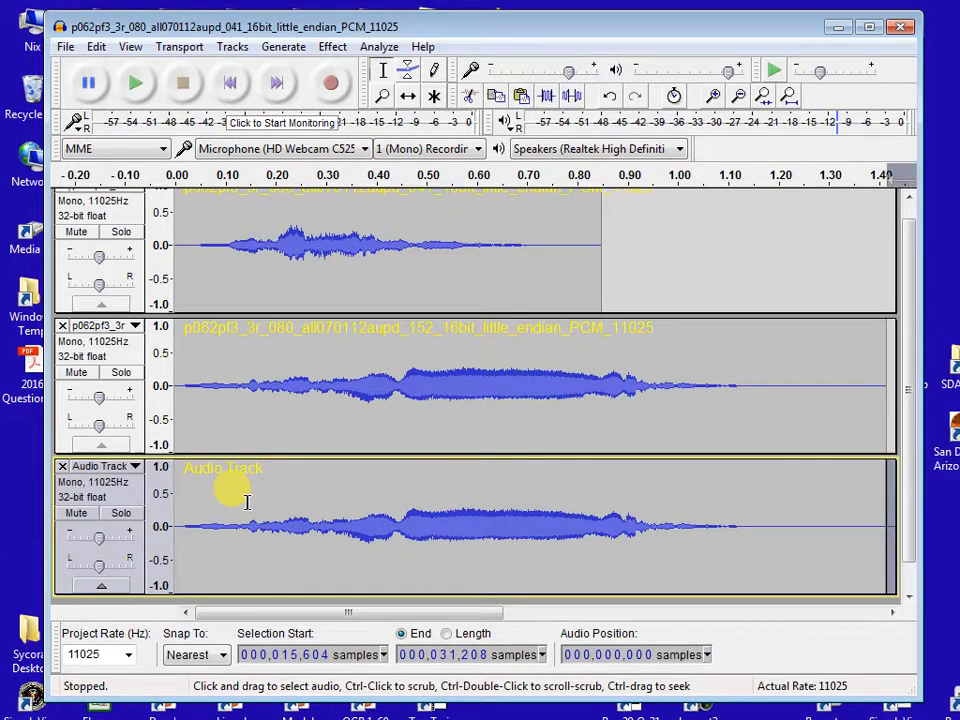
pyautogui.click(264, 462)
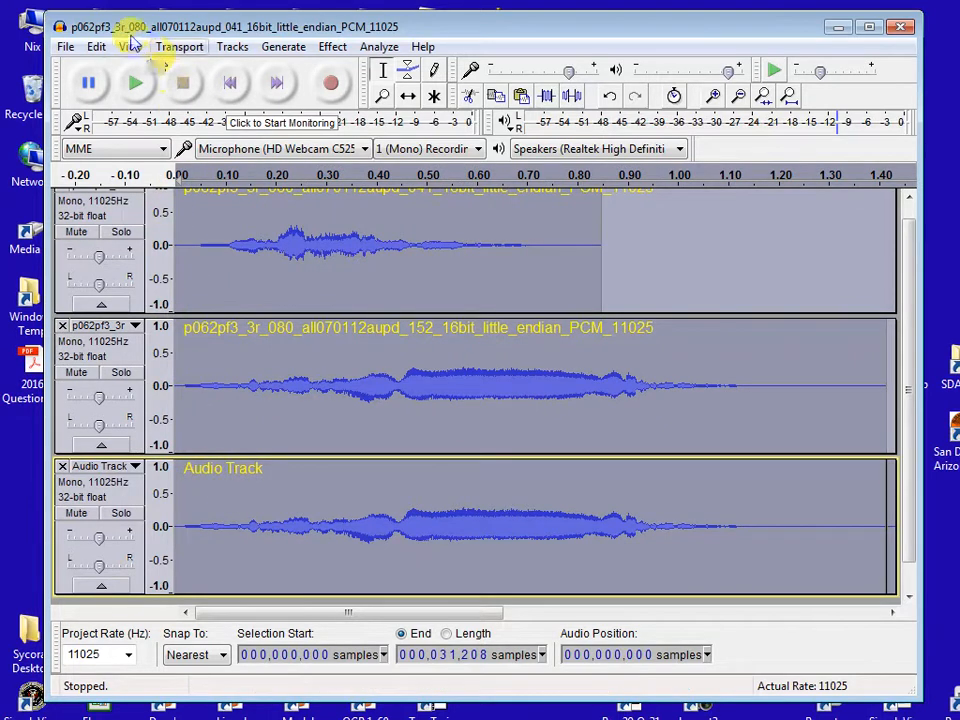
pyautogui.click(130, 46)
pyautogui.click(191, 160)
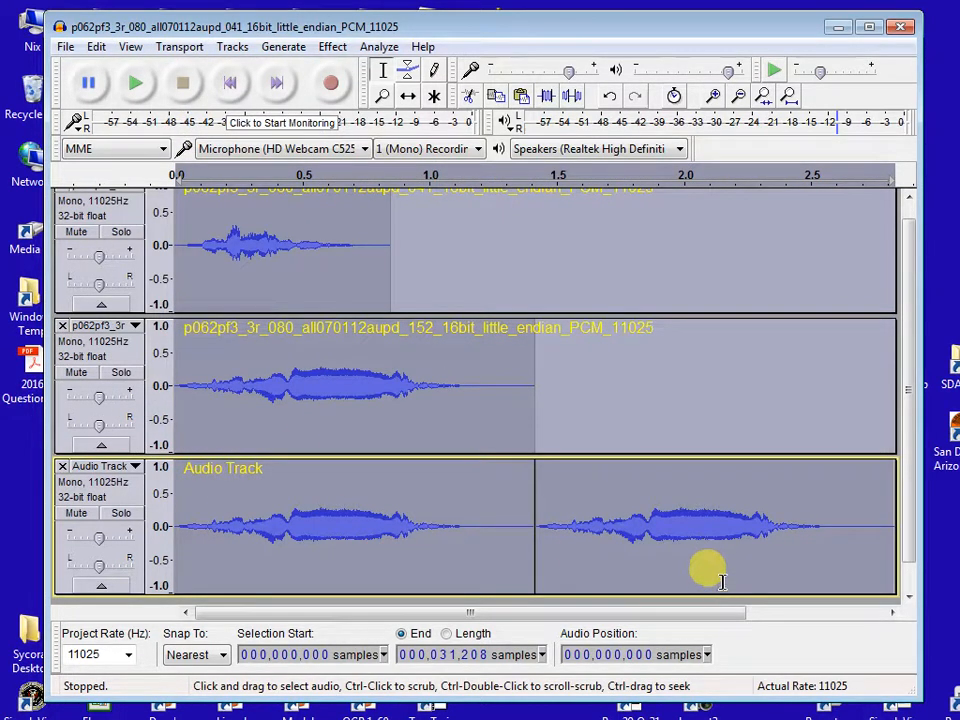
# - Copy the entire clip 041 audio and append it to the end of the new mono track
pyautogui.click(457, 270)
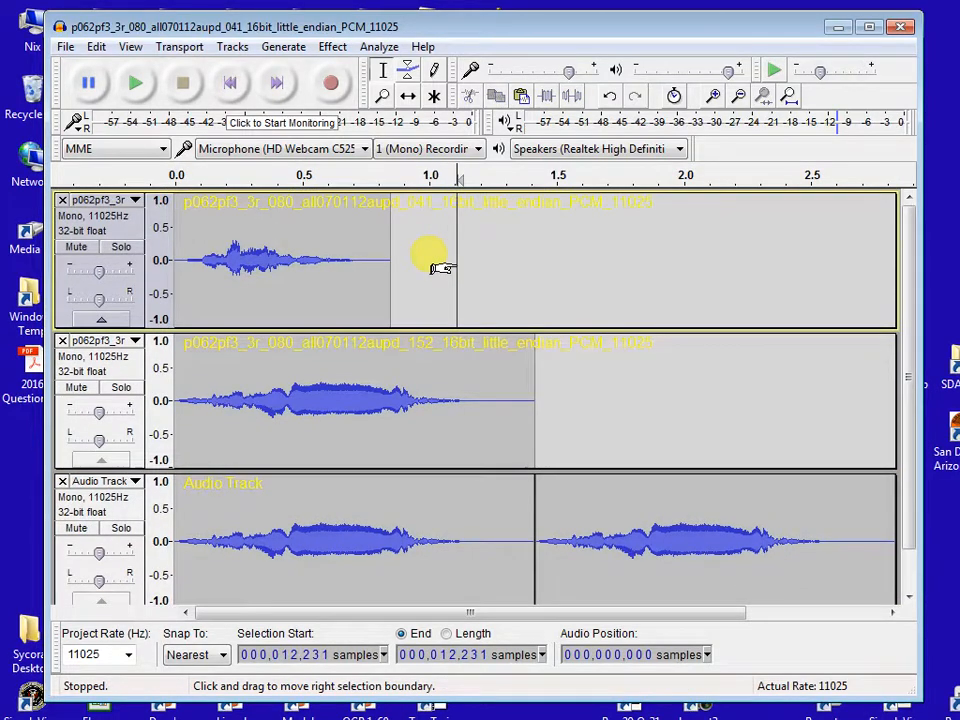
pyautogui.press('Home')
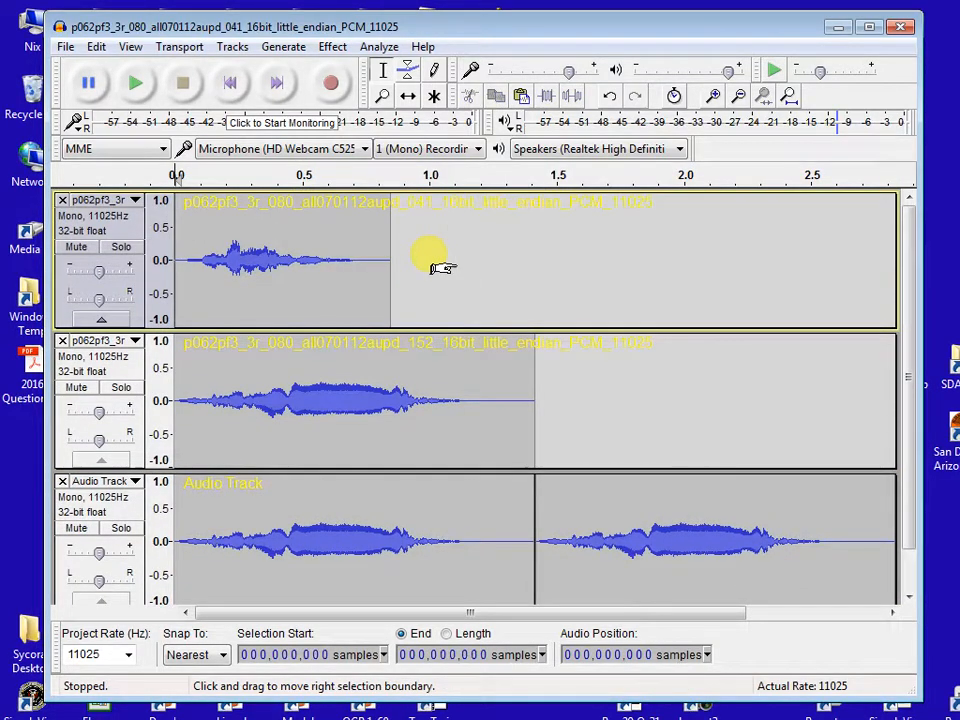
pyautogui.hotkey('shift', 'k')
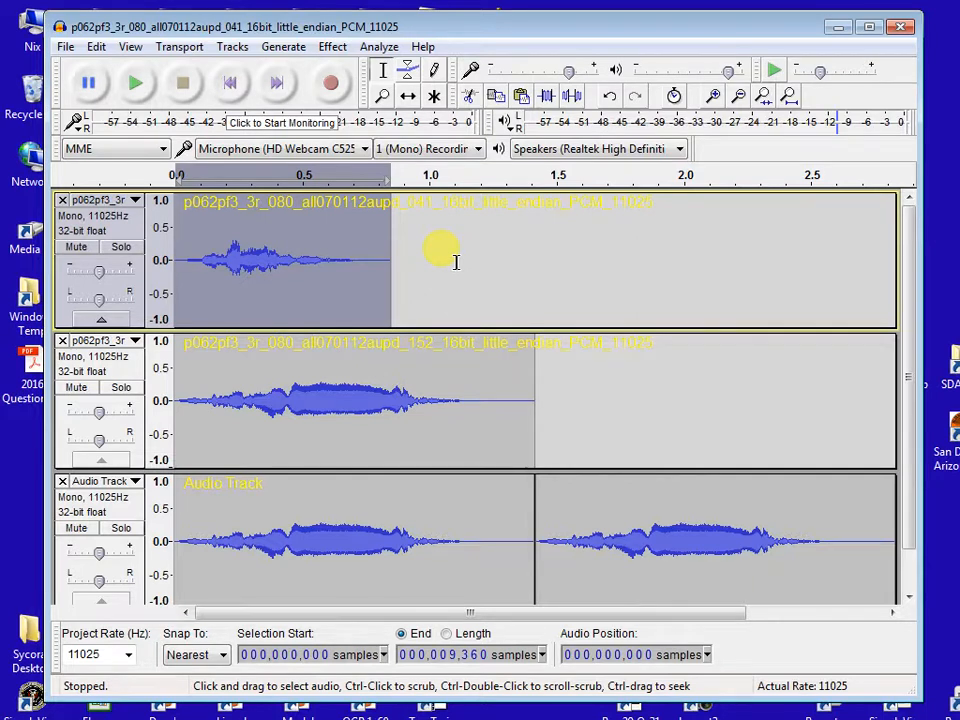
pyautogui.click(668, 537)
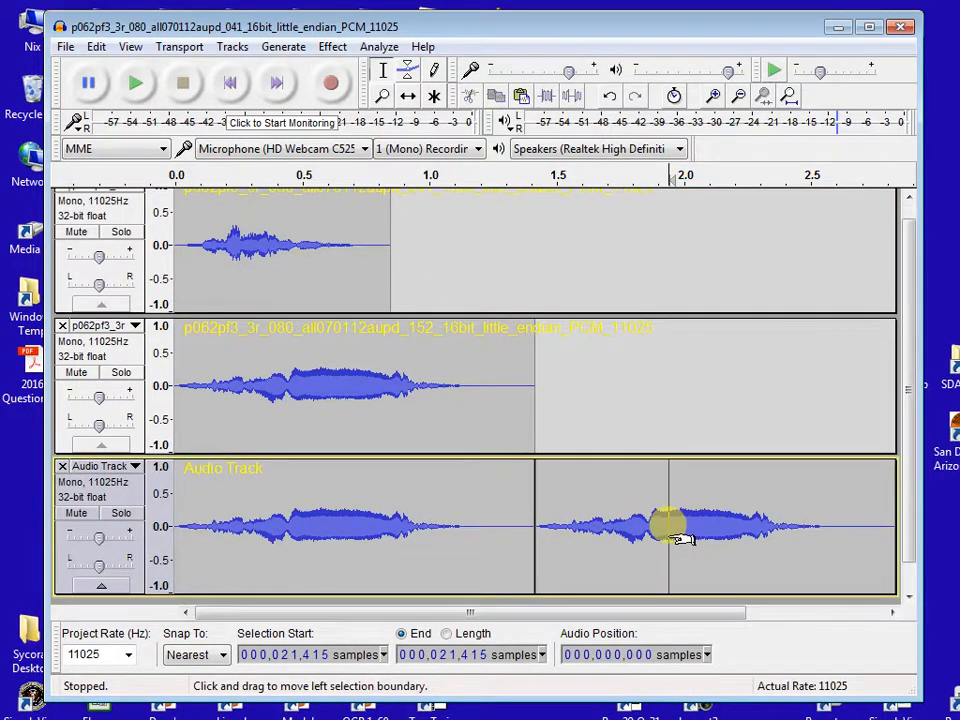
pyautogui.press('End')
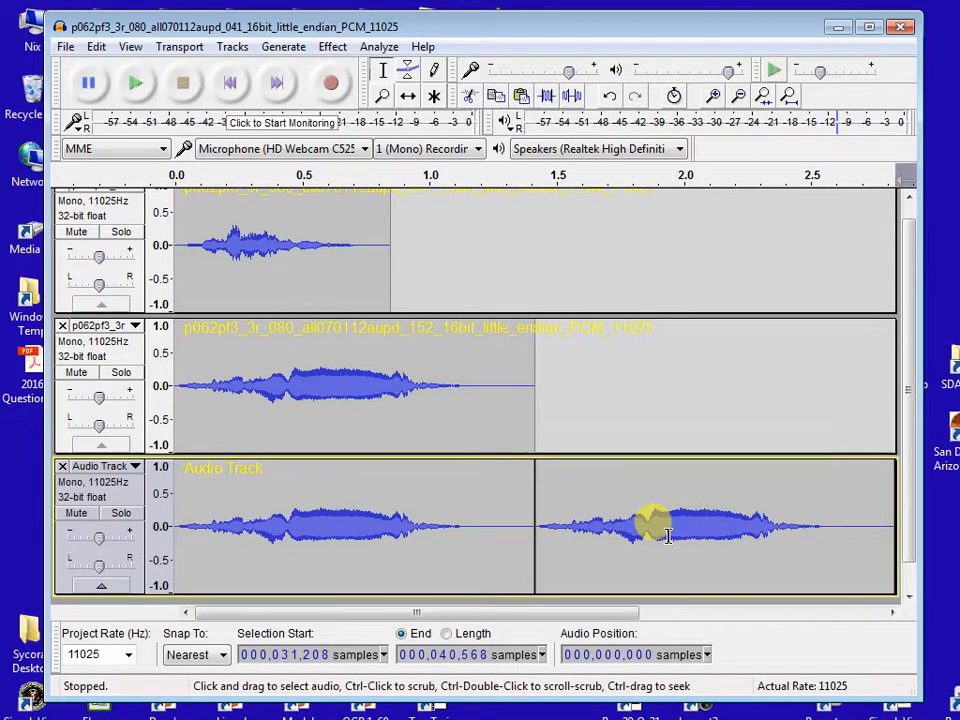
pyautogui.click(611, 537)
pyautogui.hotkey('ctrl', 'a')
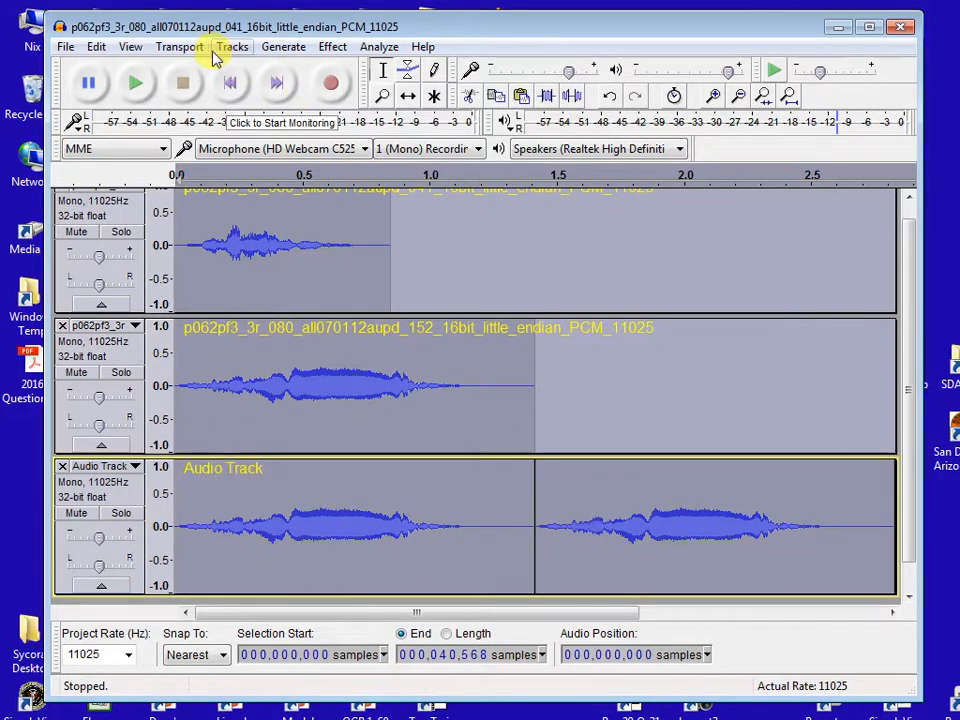
pyautogui.click(130, 47)
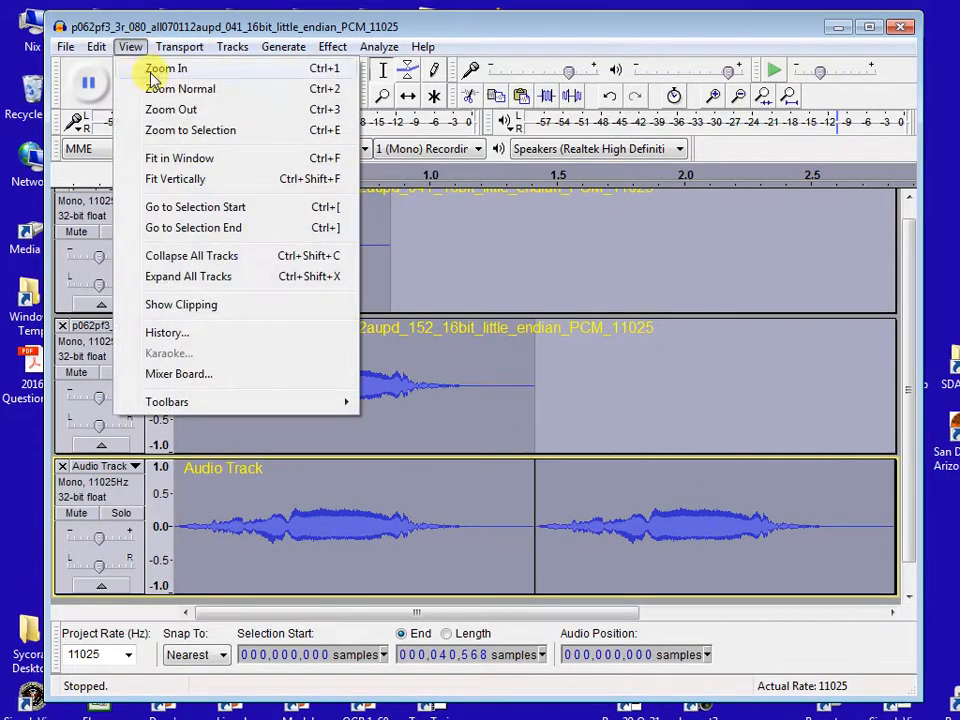
pyautogui.click(180, 131)
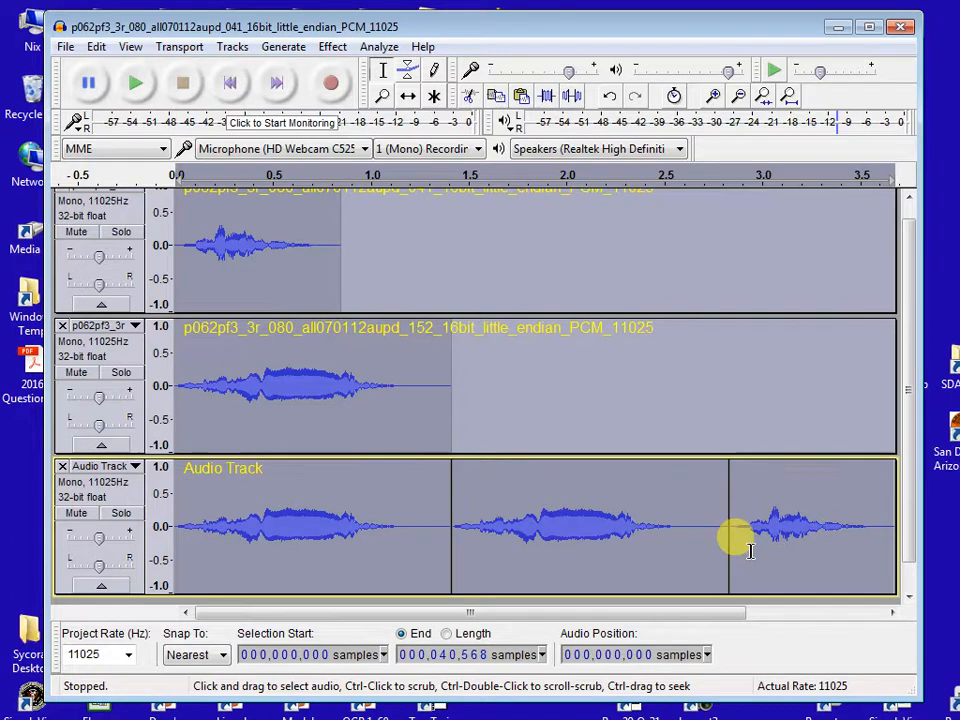
# - Copy the entire clip 152 audio again and append it after the clip 041 segment in the new mono track
pyautogui.click(557, 428)
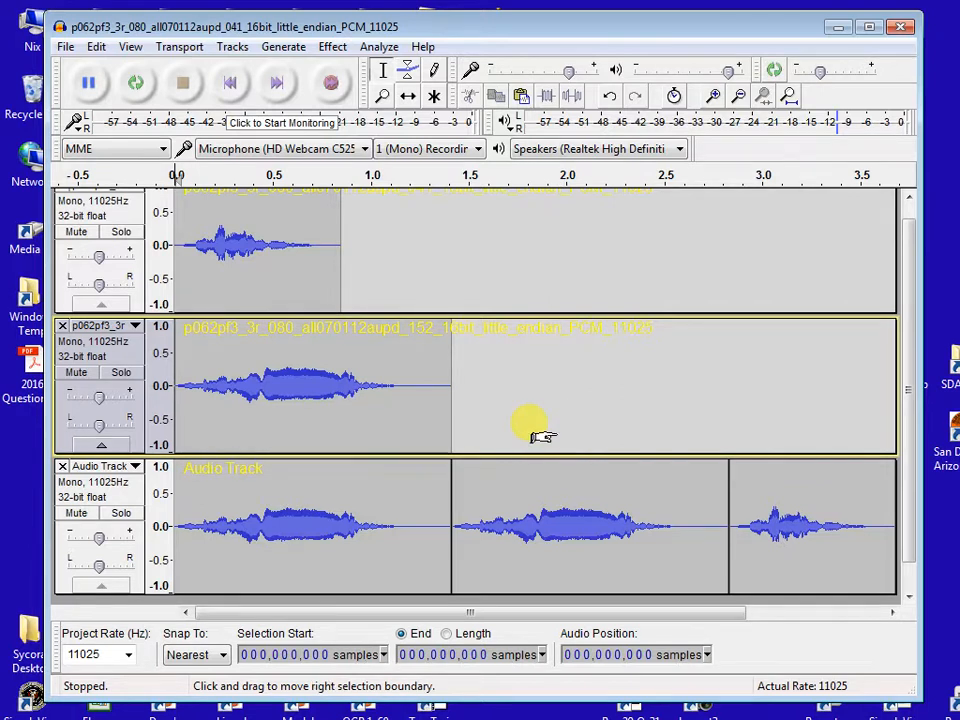
pyautogui.doubleClick(538, 420)
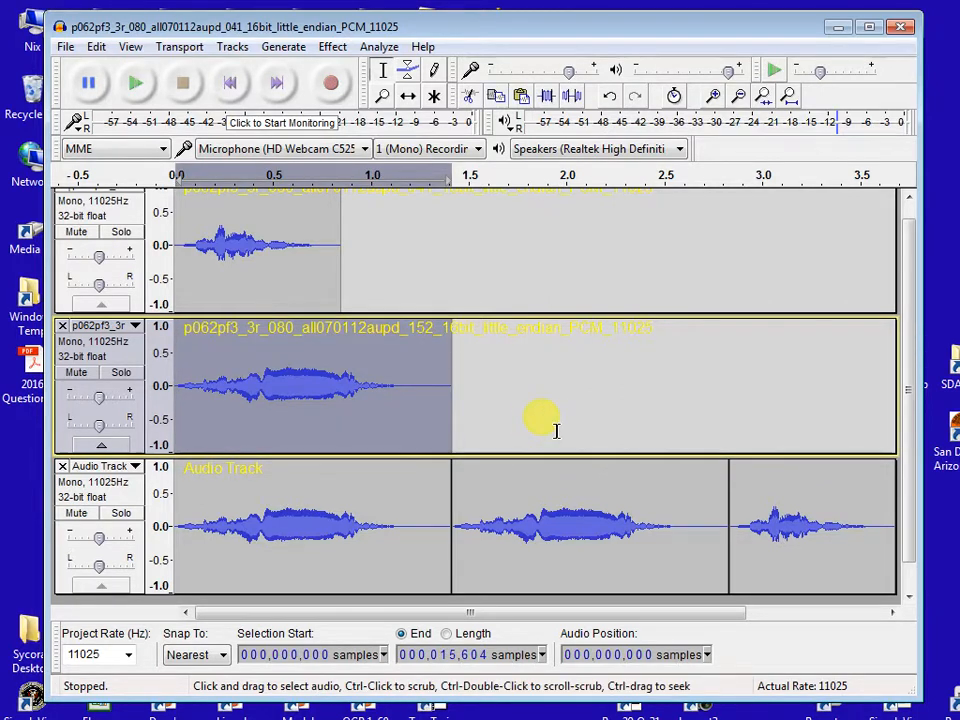
pyautogui.click(751, 510)
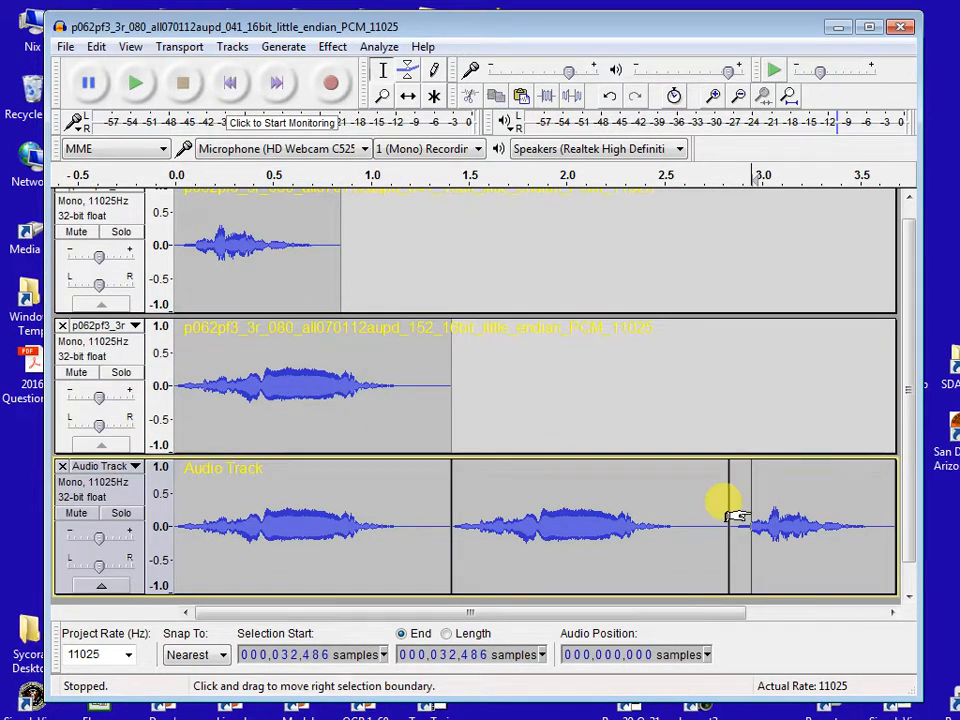
pyautogui.press('End')
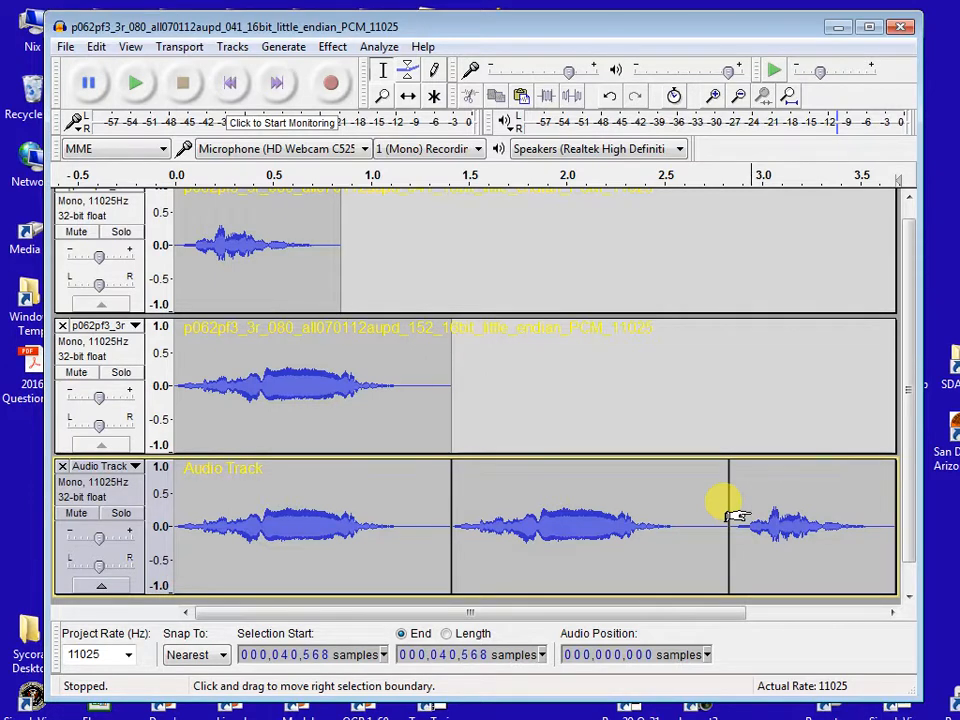
pyautogui.hotkey('ctrl', 'v')
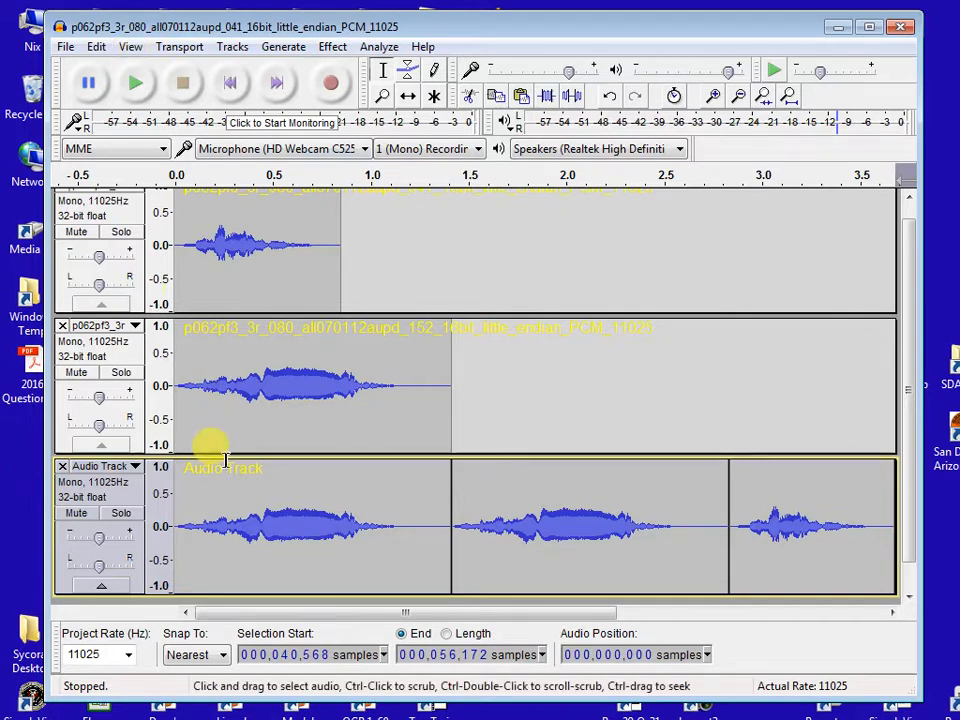
pyautogui.hotkey('ctrl', 'a')
pyautogui.click(130, 46)
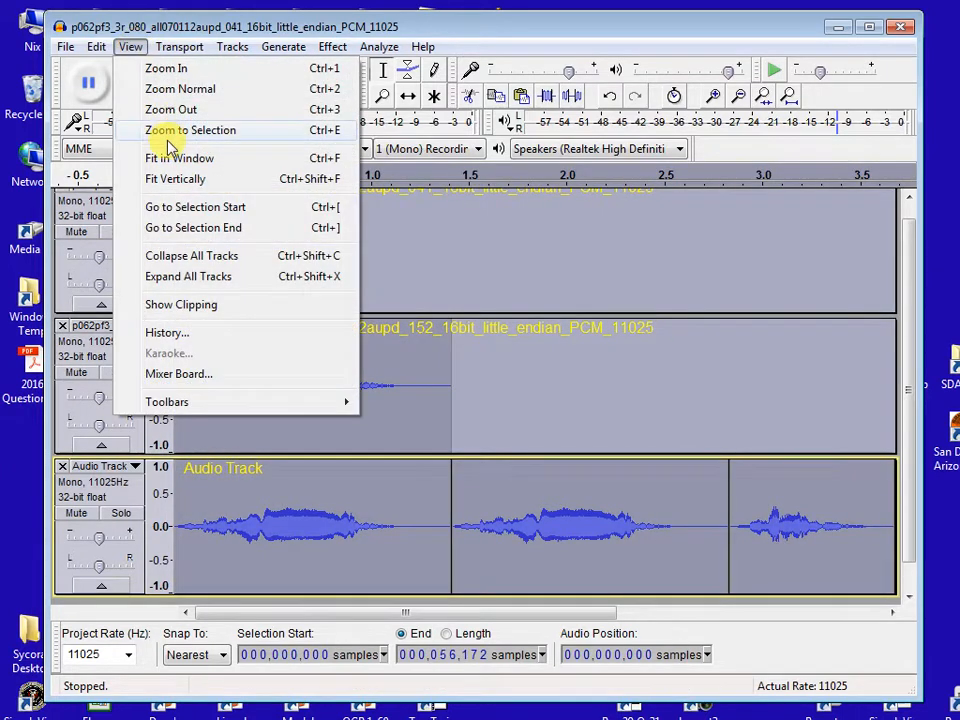
pyautogui.click(131, 130)
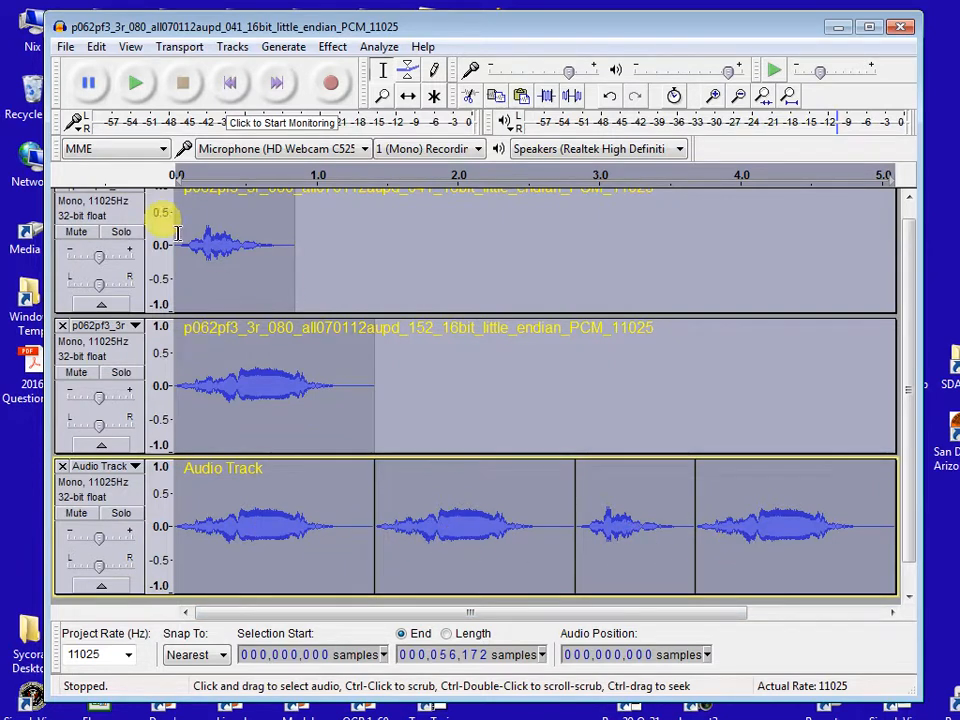
# - Remove the clip 152 and clip 041 source tracks and delete the combined track's silent tail from about sample 53,100 to its end
pyautogui.click(61, 326)
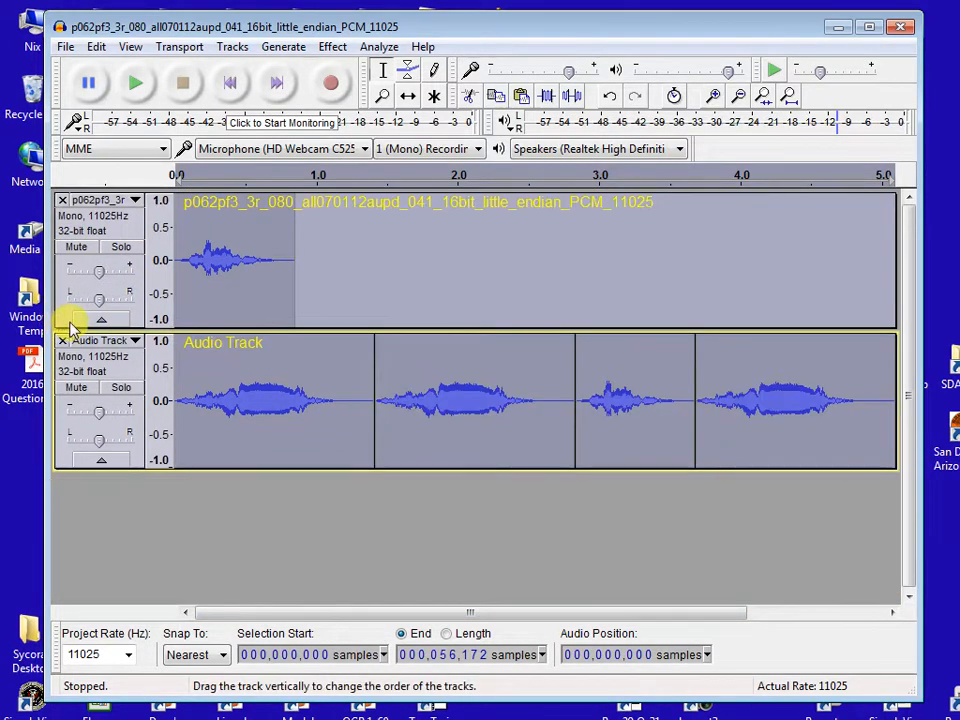
pyautogui.click(61, 202)
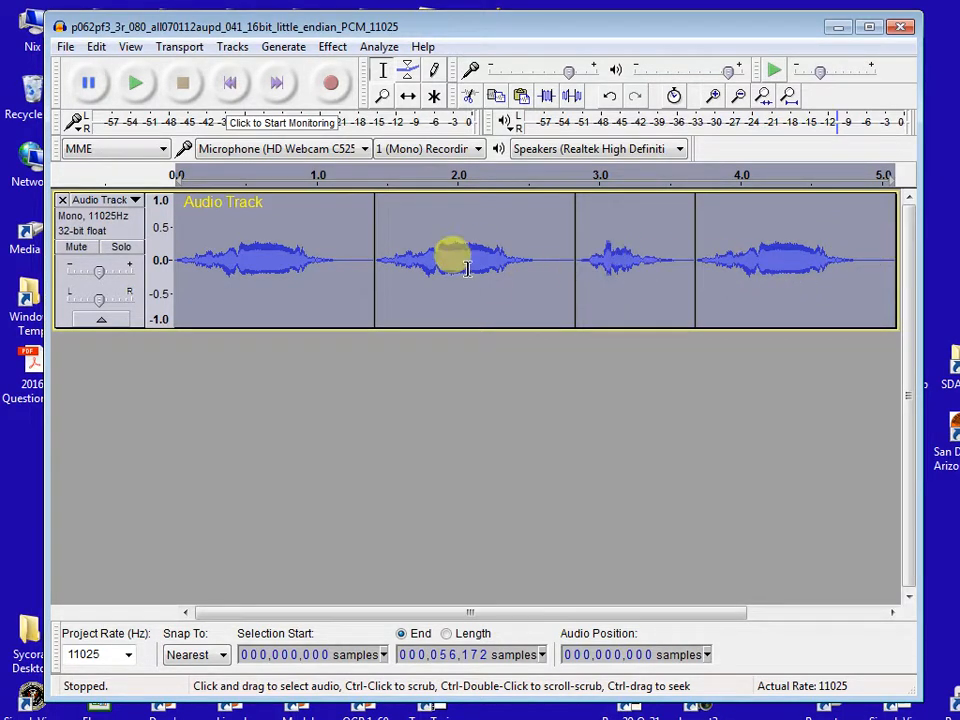
pyautogui.click(856, 260)
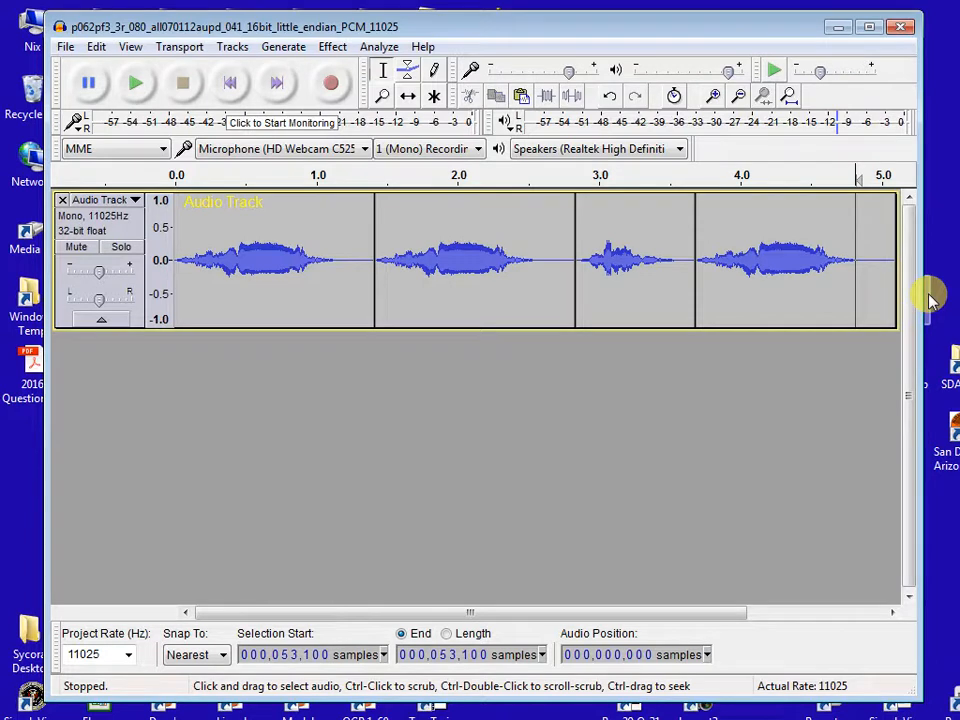
pyautogui.press('shift')
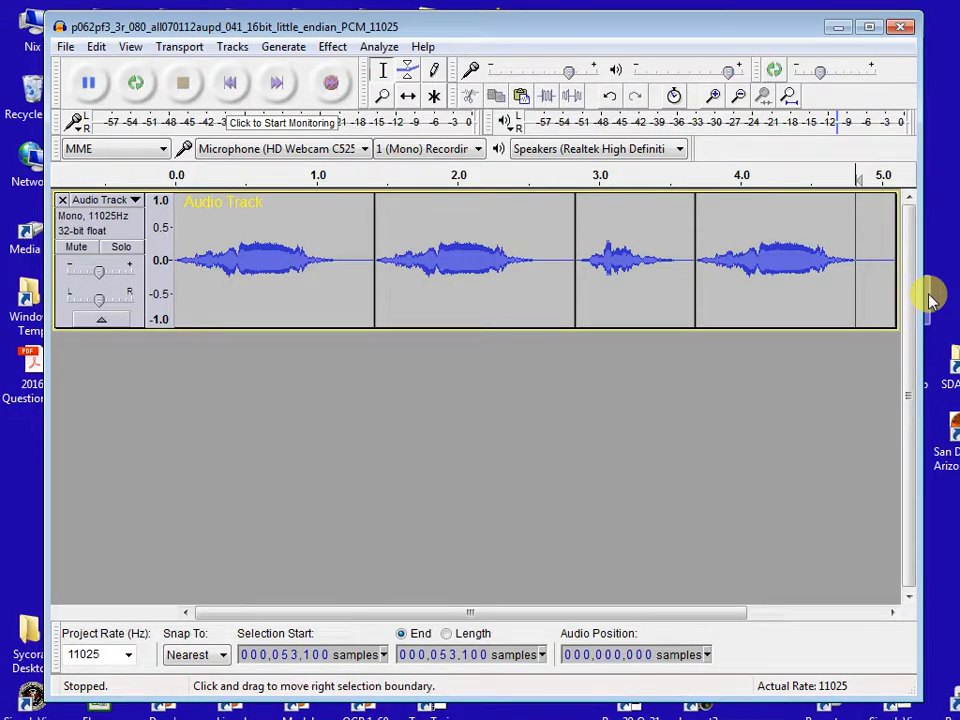
pyautogui.hotkey('shift', 'End')
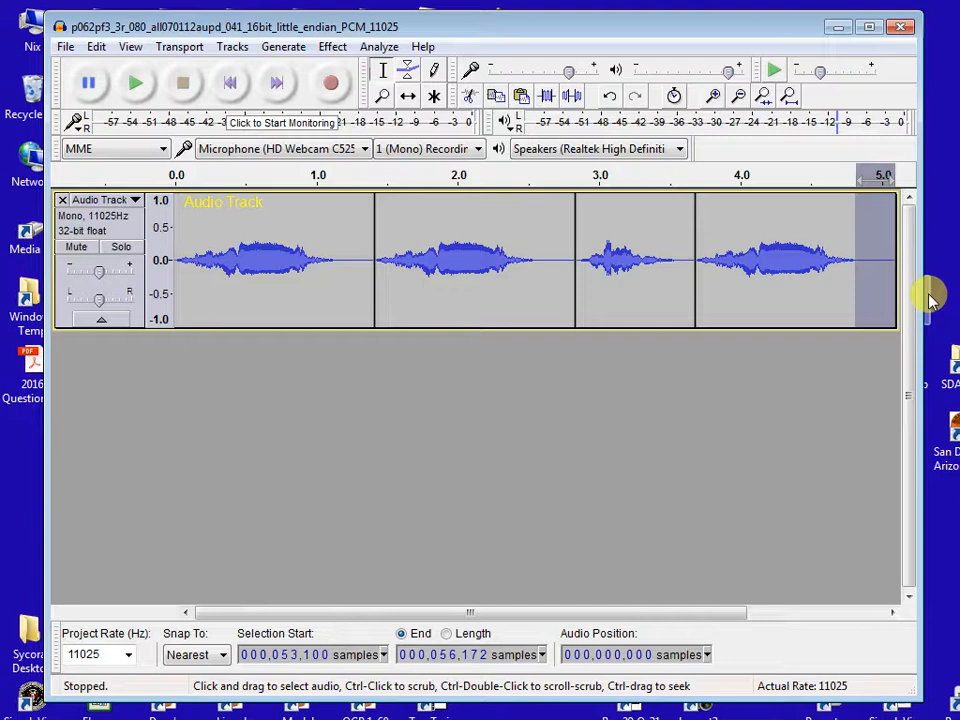
pyautogui.press('Left')
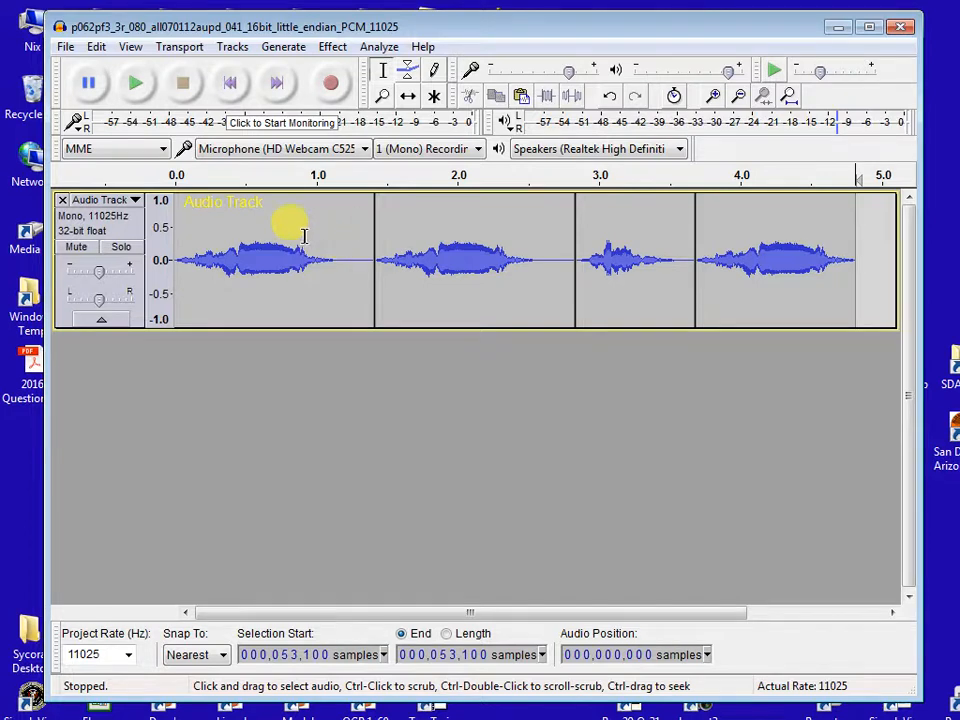
# - Export the combined audio as header-less RAW with VOX ADPCM encoding, named p062pf3_3r_080_all070112aupd_042_16bit_little_endian_PCM_11025.vox, leaving the metadata blank
pyautogui.click(65, 47)
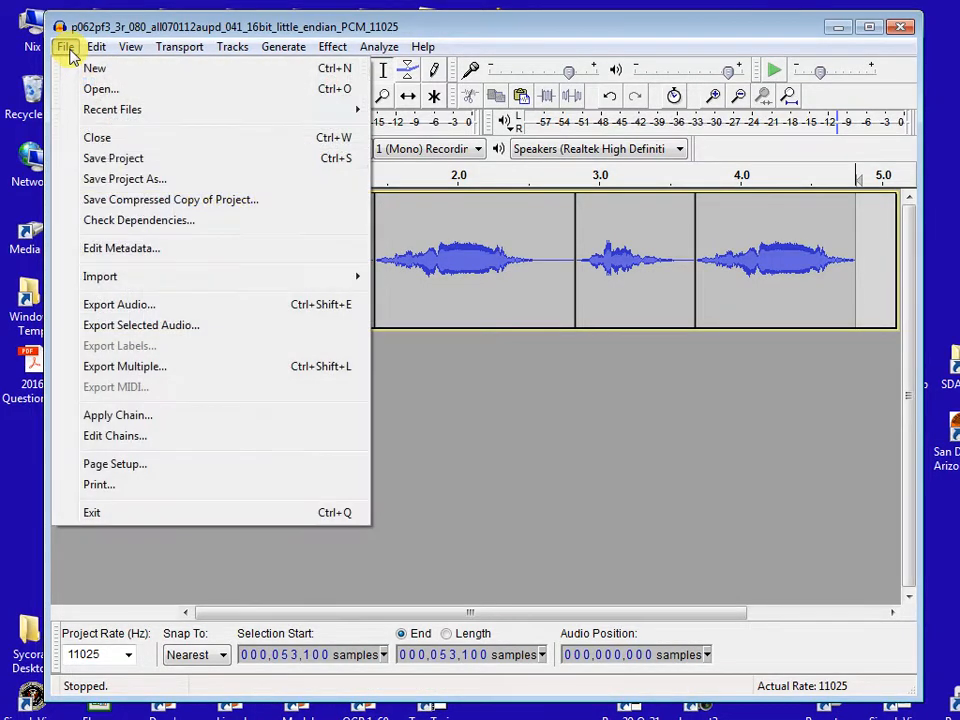
pyautogui.click(155, 310)
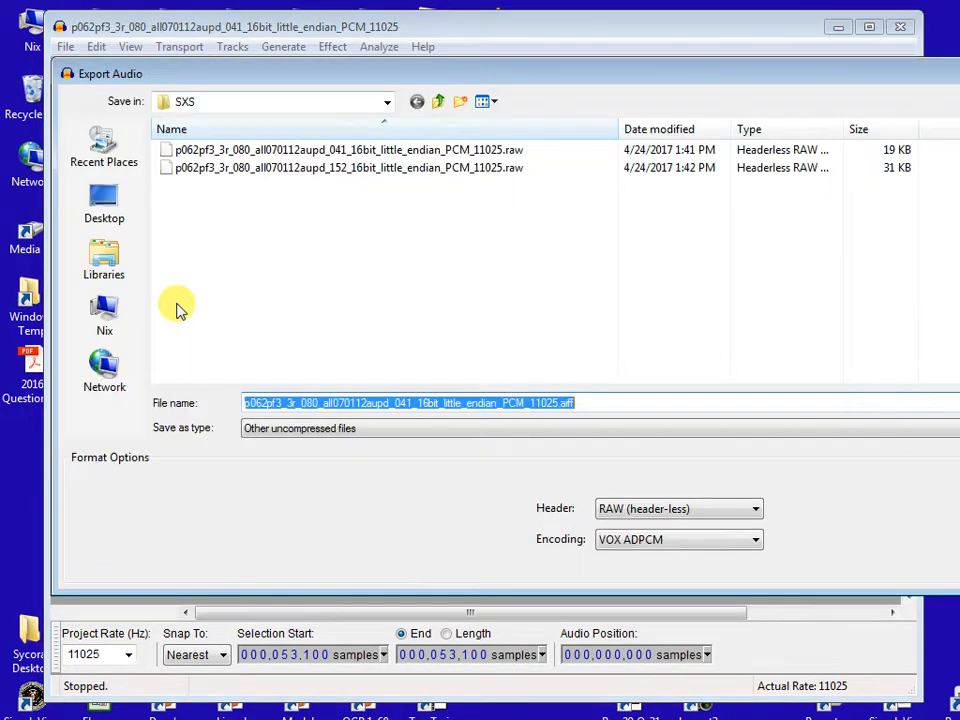
pyautogui.click(588, 400)
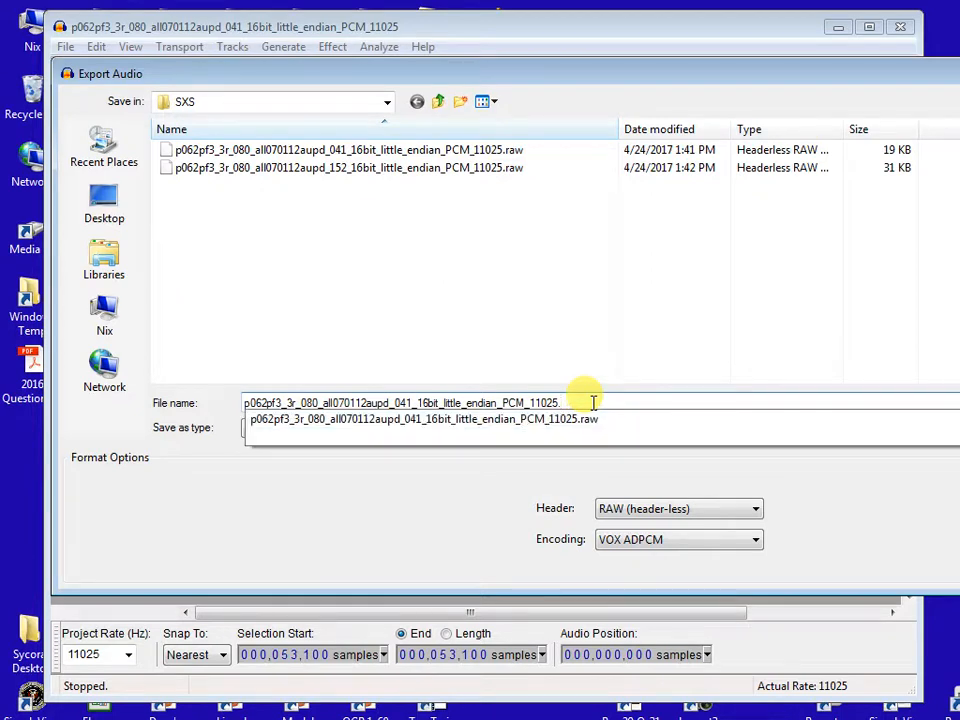
pyautogui.write('vox')
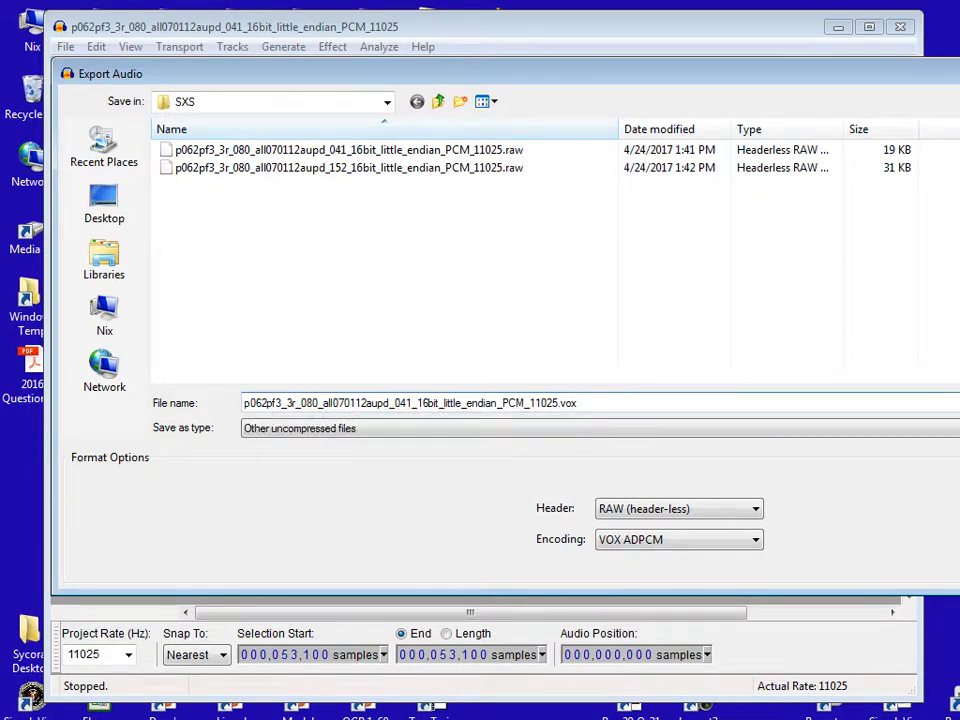
pyautogui.press('Tab')
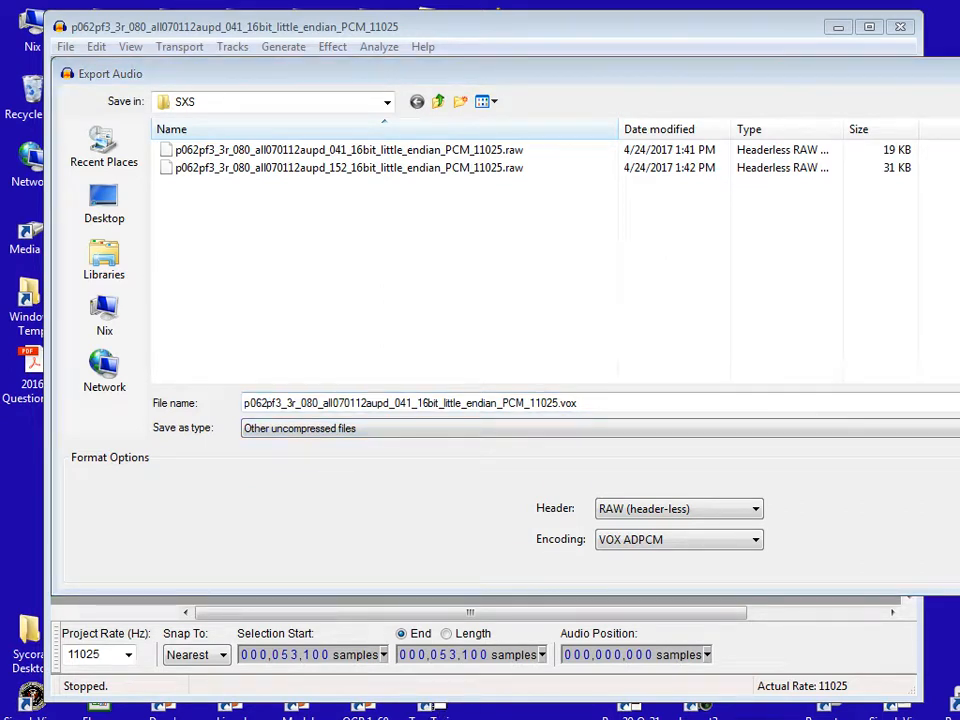
pyautogui.click(410, 401)
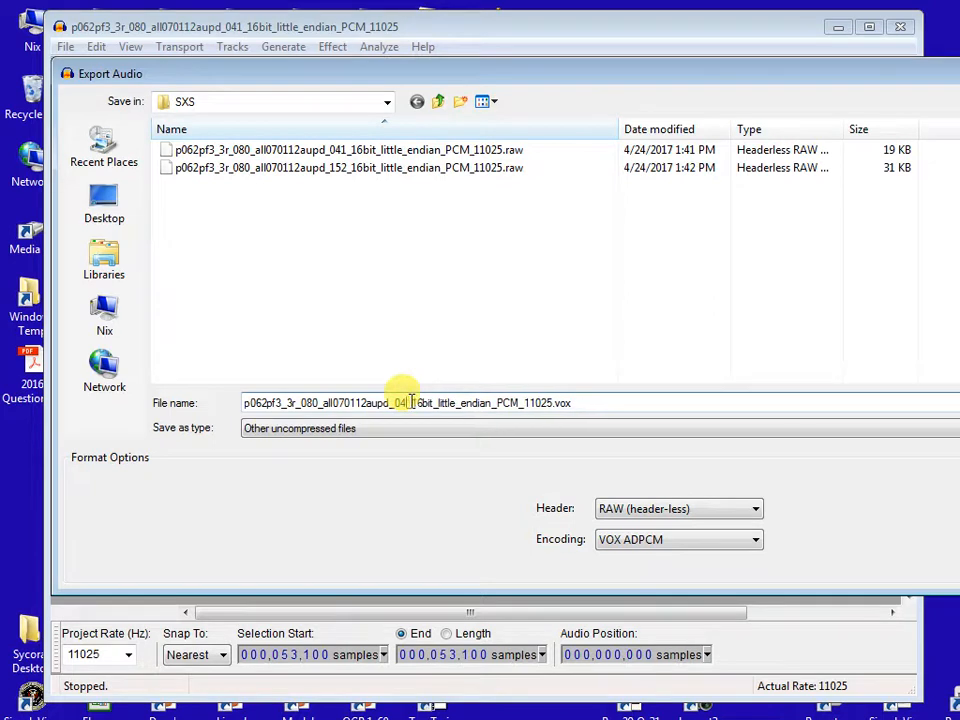
pyautogui.press('BackSpace')
pyautogui.write('2')
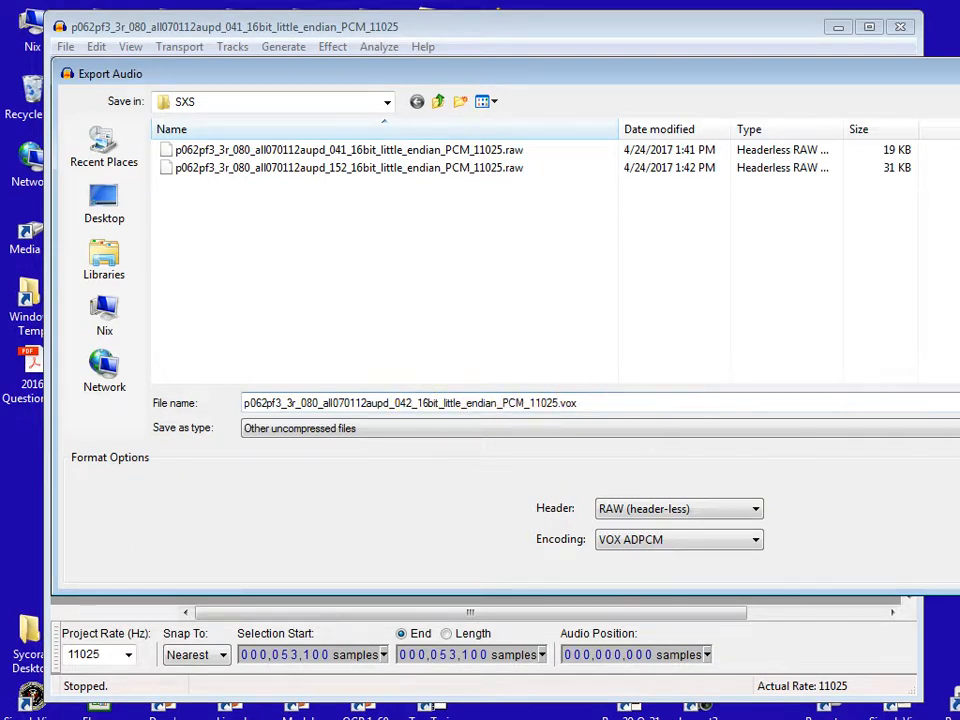
pyautogui.press('Return')
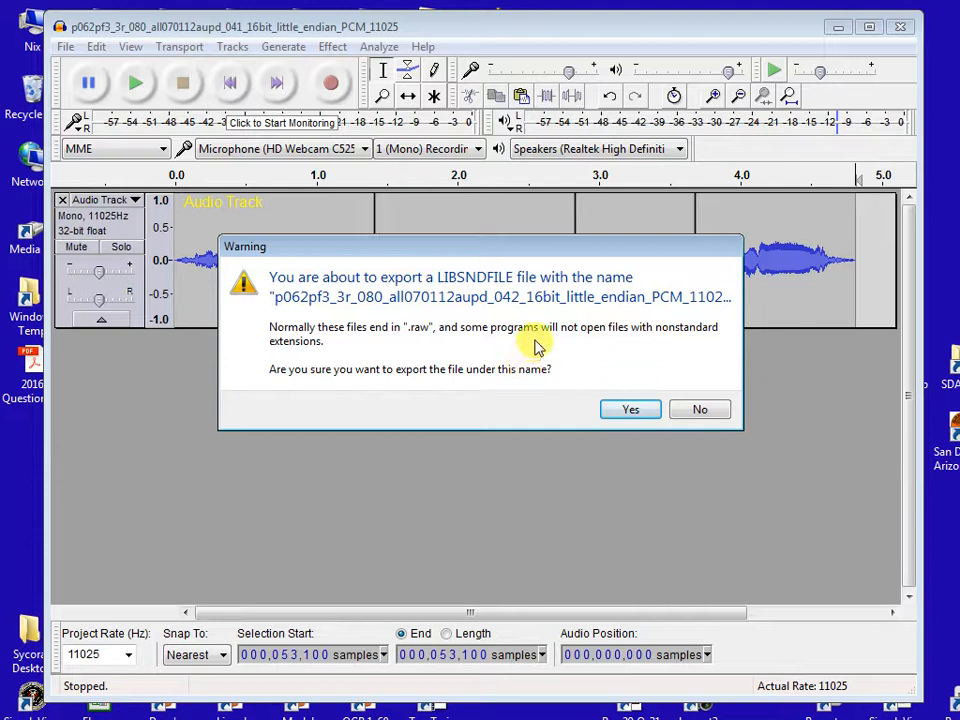
pyautogui.click(636, 412)
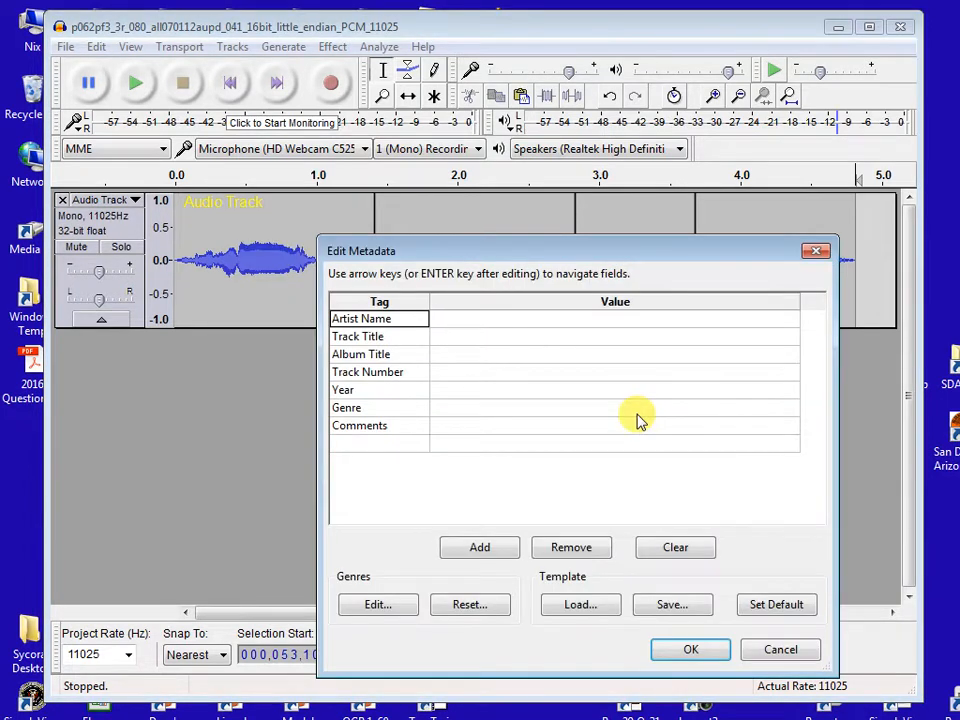
pyautogui.click(704, 655)
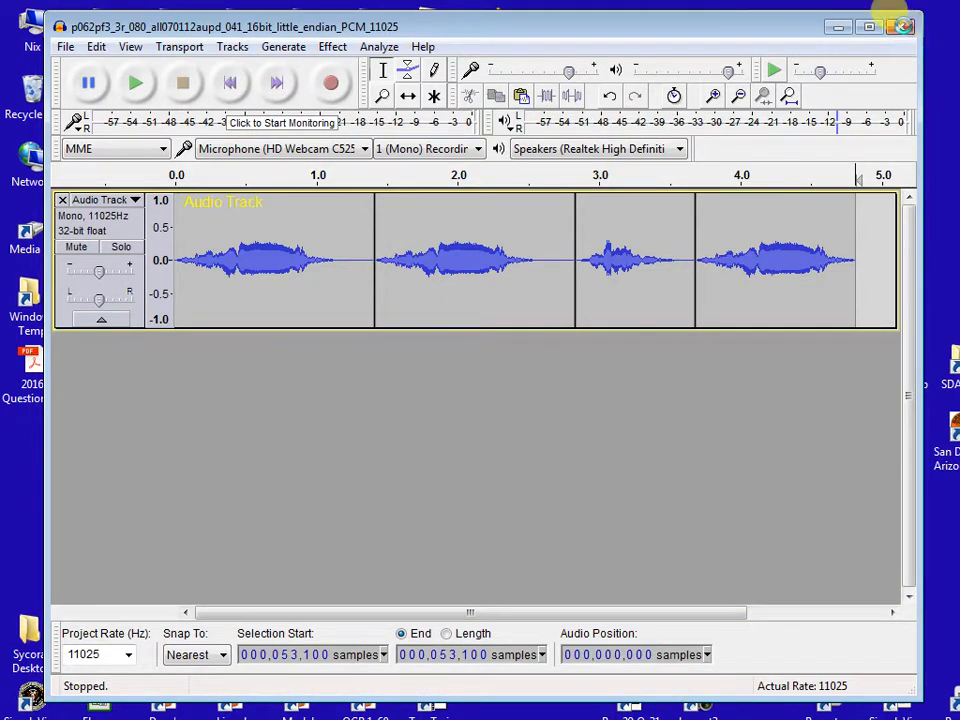
# - Close the Audacity project without saving changes and bring the F:\tmp\SXS folder window into view
pyautogui.click(905, 32)
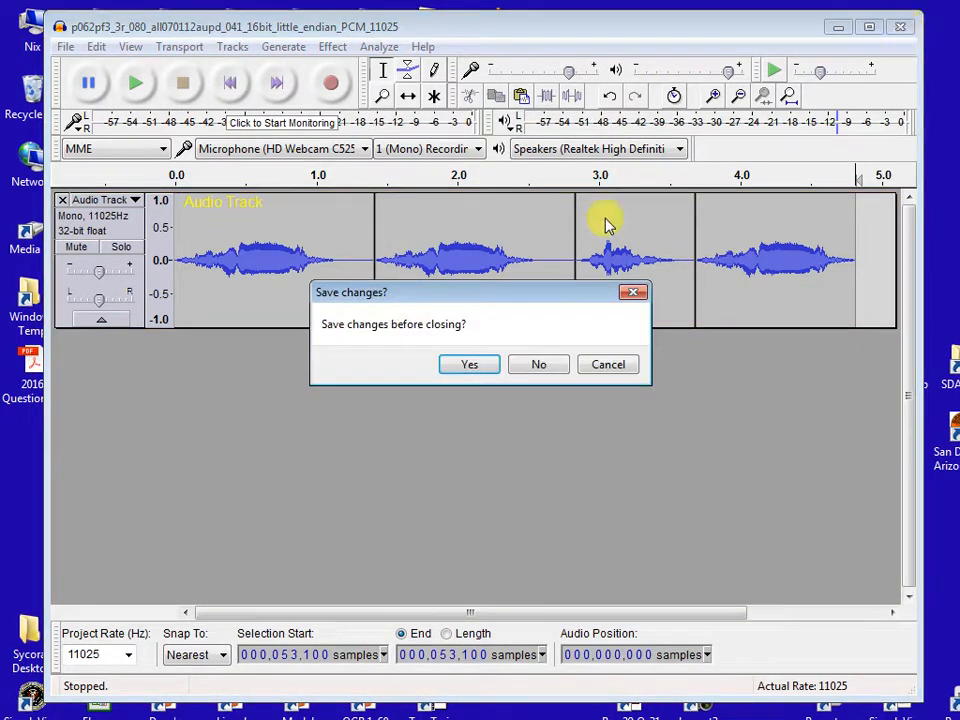
pyautogui.click(540, 367)
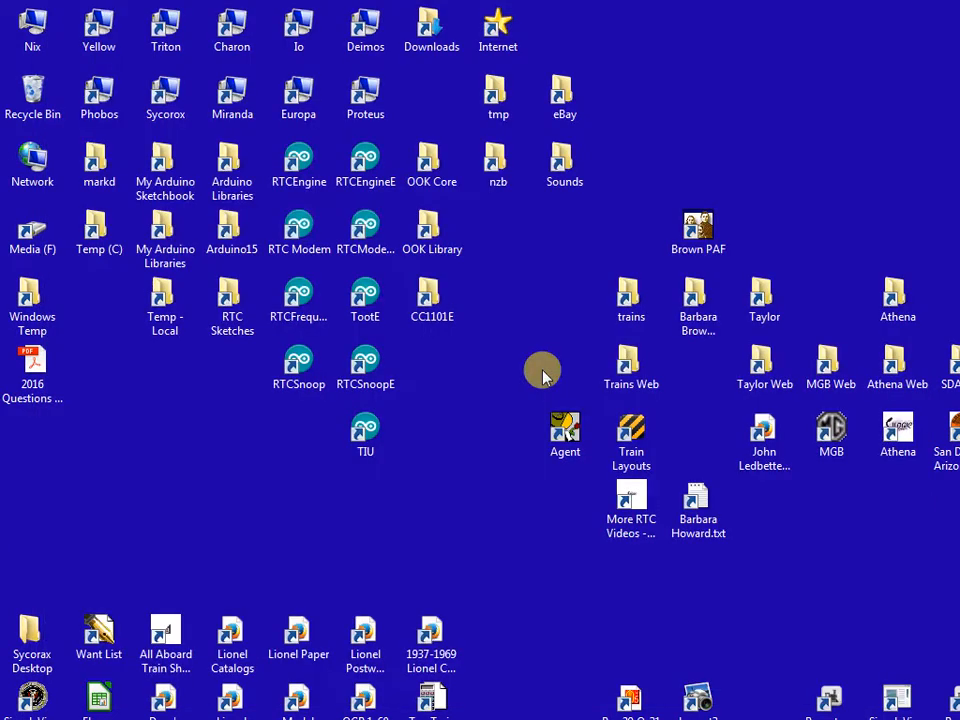
pyautogui.moveTo(958, 130); pyautogui.dragTo(219, 52)
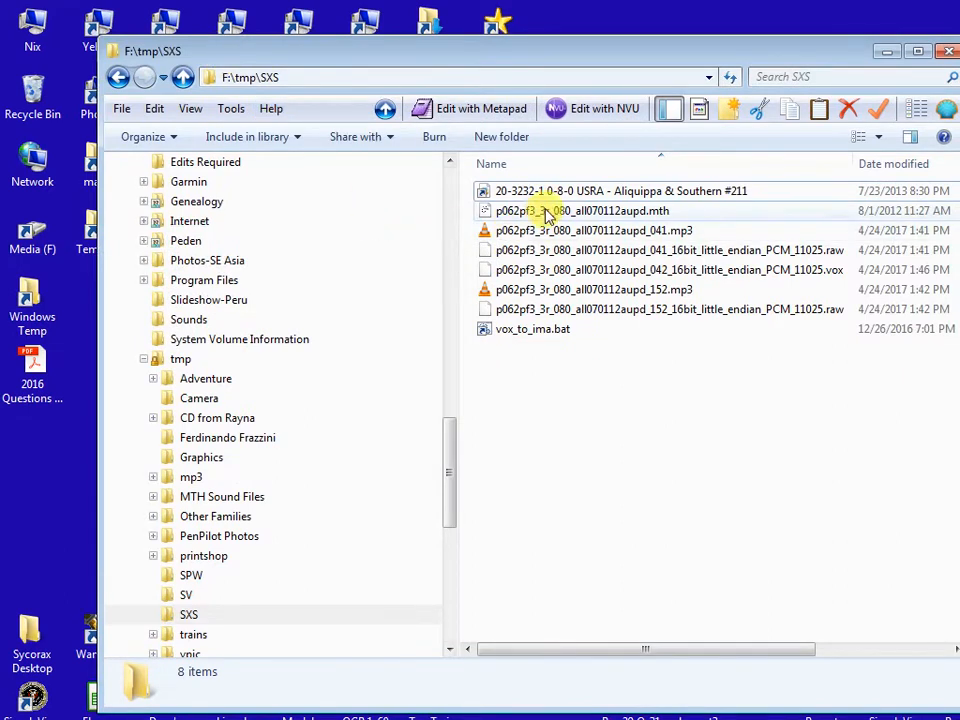
# - Convert p062pf3_3r_080_all070112aupd_042_16bit_little_endian_PCM_11025.vox to .ima with vox_to_ima.bat, then select the resulting .ima file
pyautogui.click(664, 270)
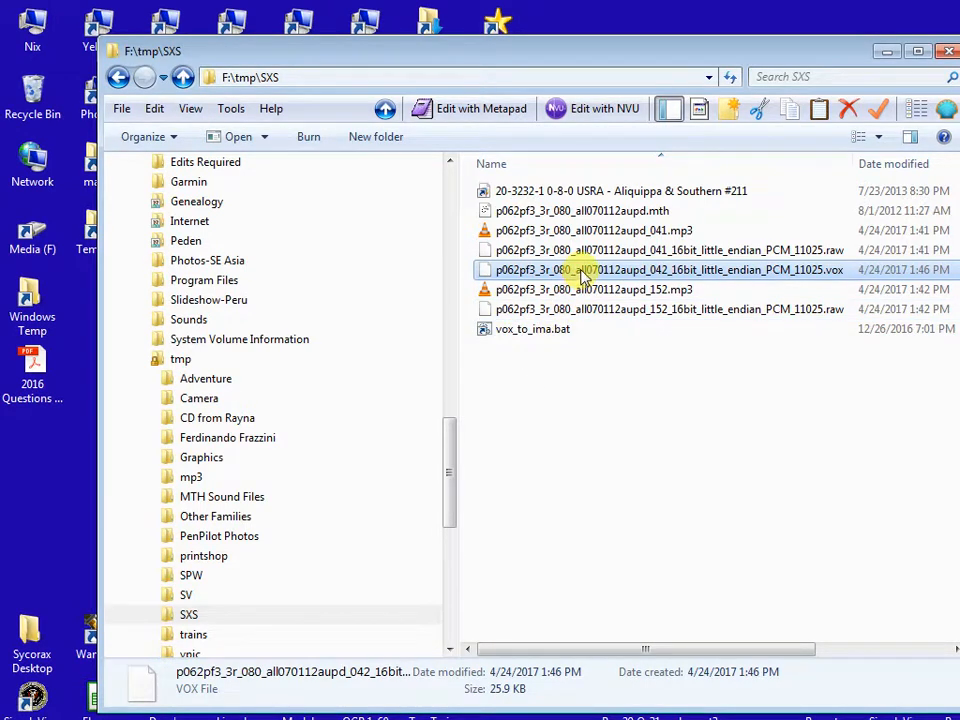
pyautogui.moveTo(578, 278); pyautogui.dragTo(552, 338)
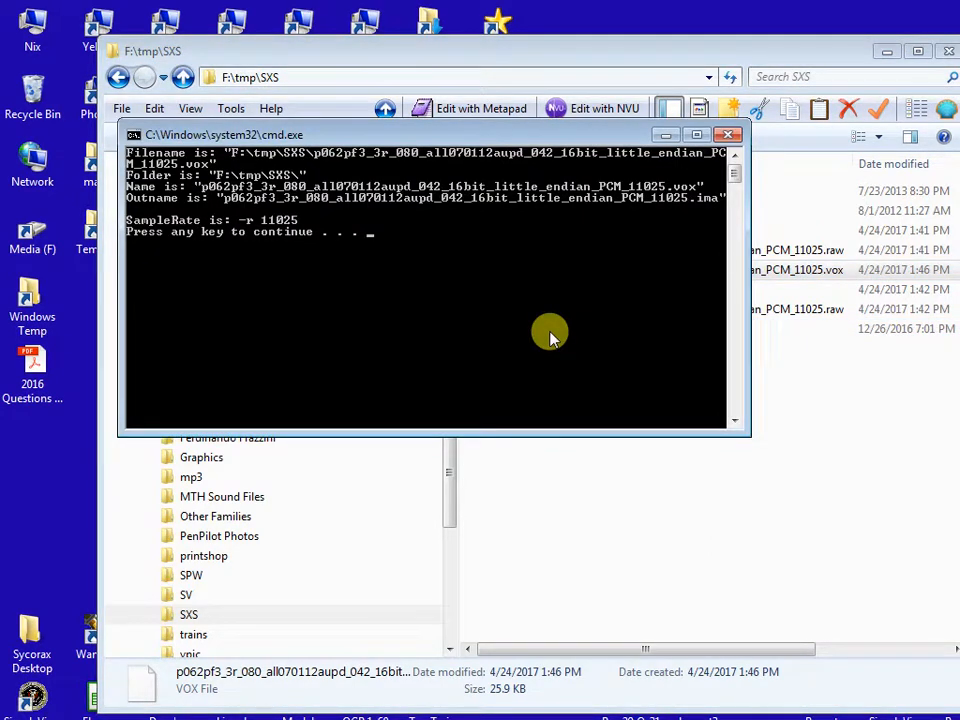
pyautogui.press('space')
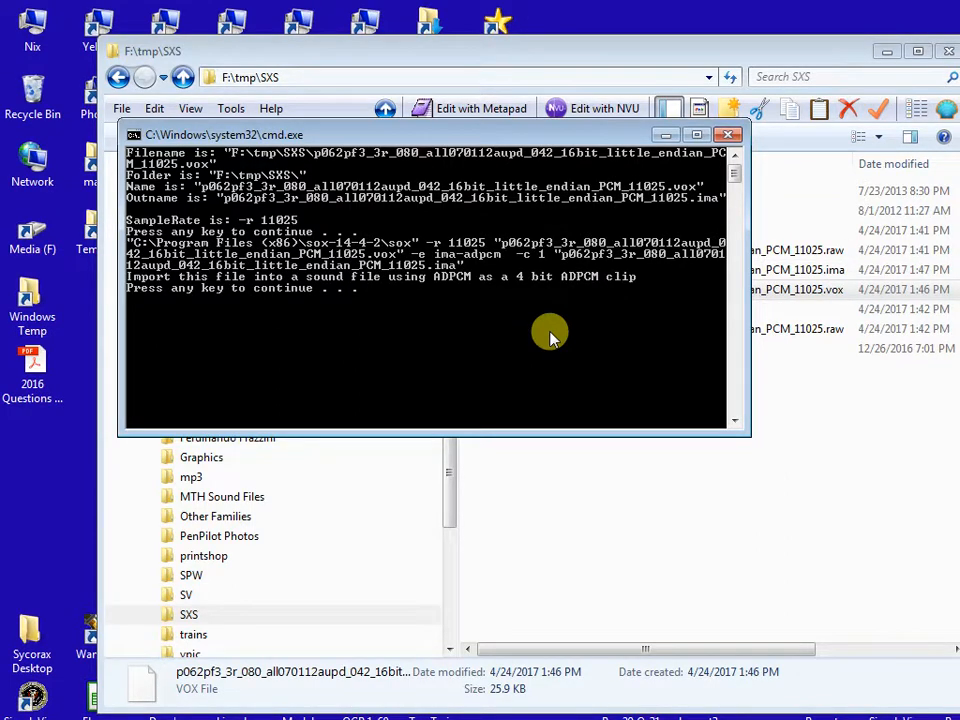
pyautogui.press('space')
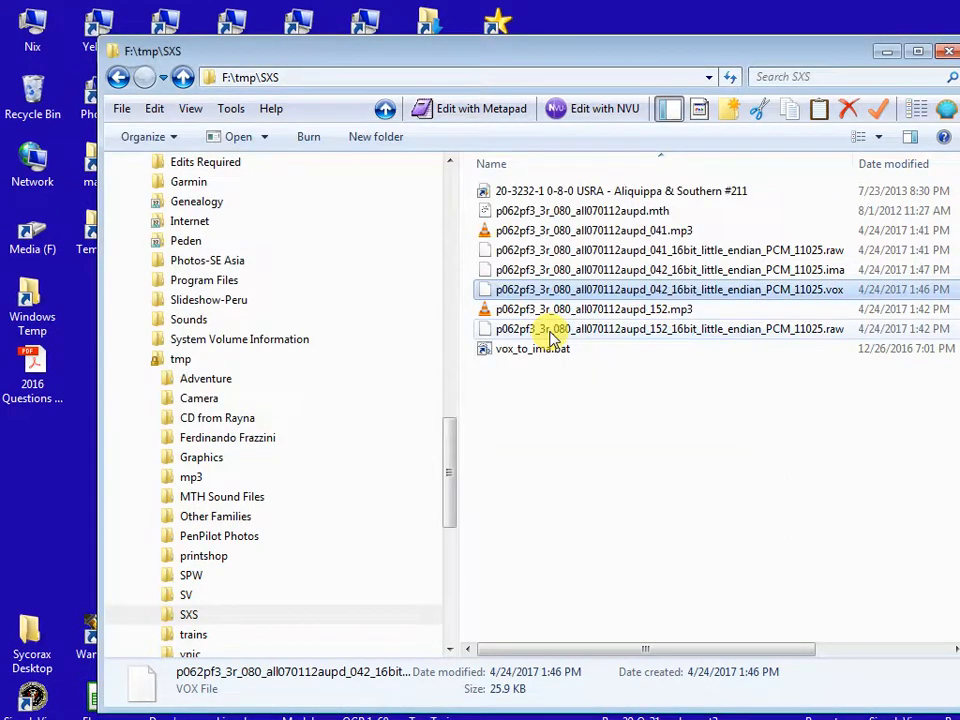
pyautogui.click(739, 273)
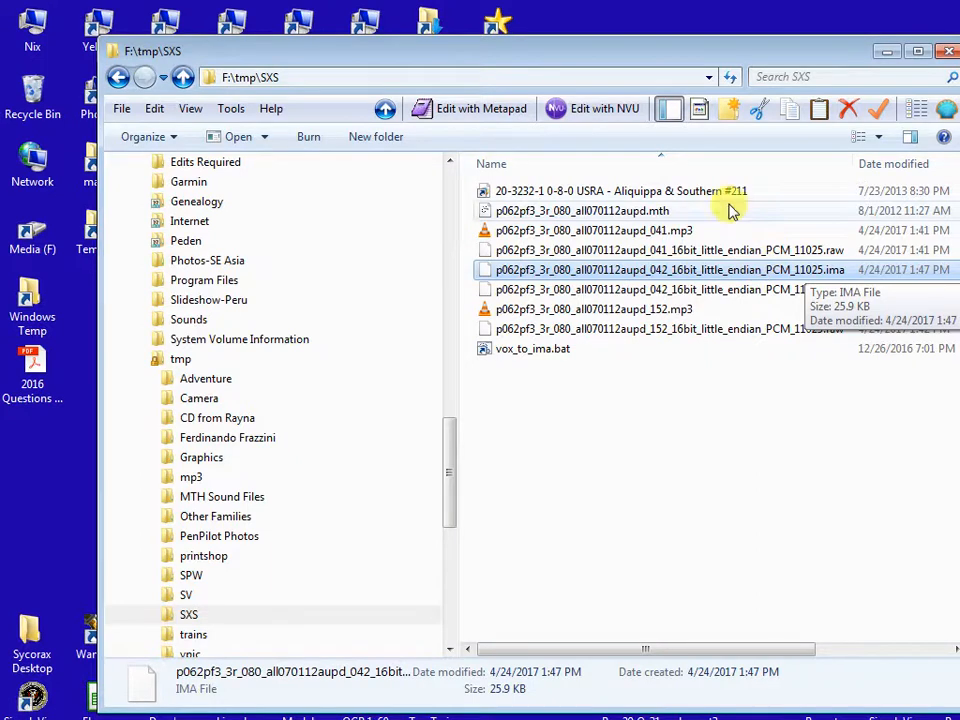
# - In ADPCM Player, analyze p062pf3_3r_080_all070112aupd.mth and jump to the SFS (43) clip in the index
pyautogui.moveTo(600, 47); pyautogui.dragTo(959, 130)
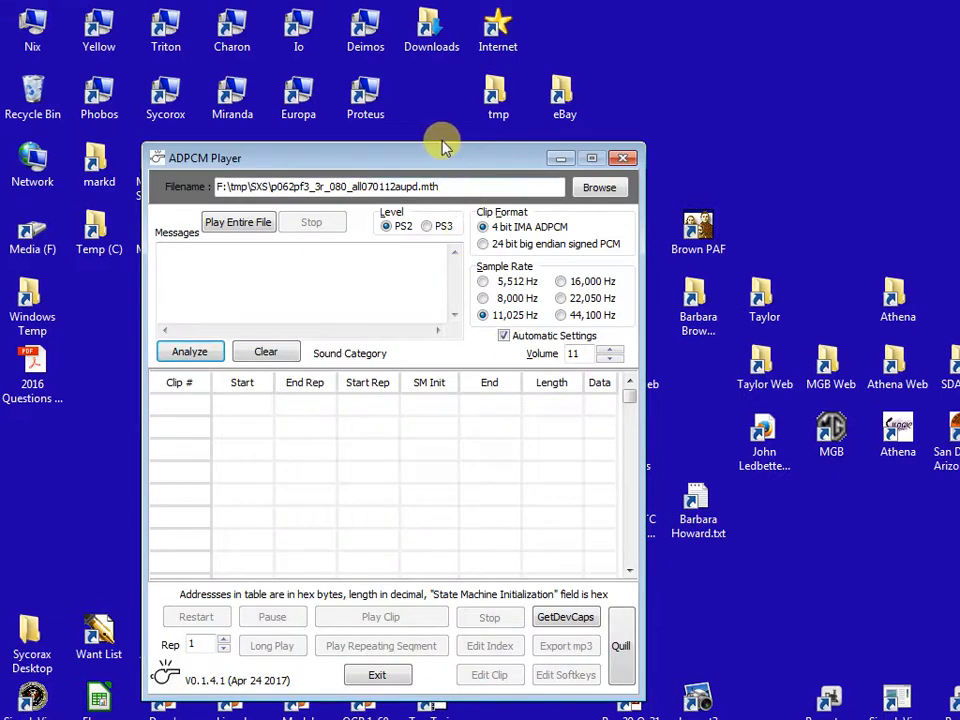
pyautogui.moveTo(437, 160); pyautogui.dragTo(457, 82)
pyautogui.click(216, 279)
pyautogui.rightClick(419, 430)
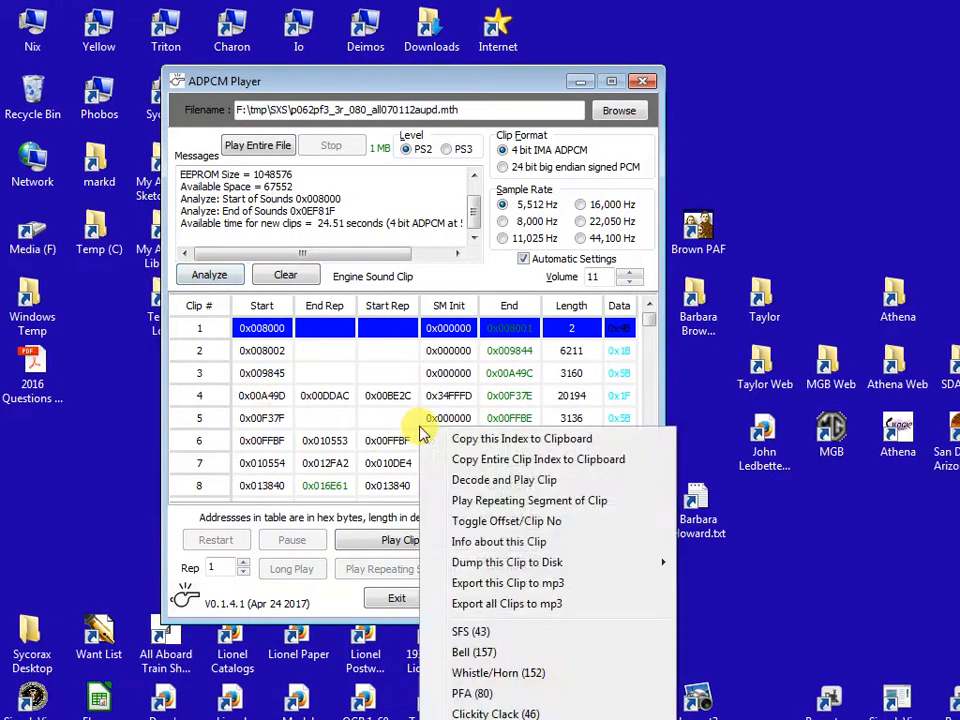
pyautogui.click(462, 640)
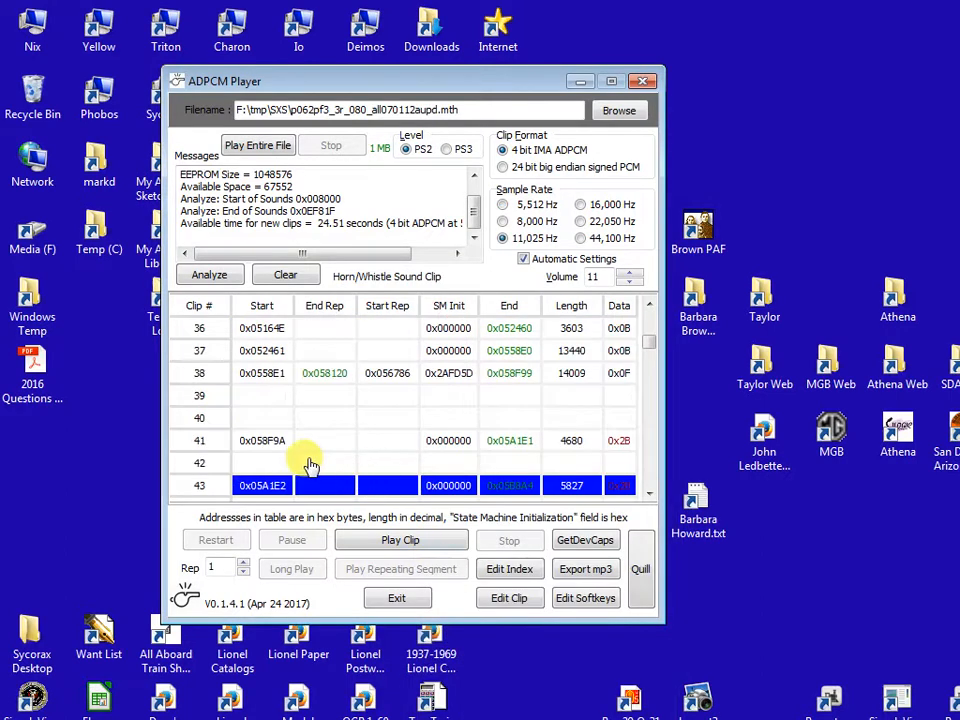
# - Open empty clip 42 for editing and load p062pf3_3r_080_all070112aupd_042_16bit_little_endian_PCM_11025.ima as the file to add
pyautogui.click(274, 462)
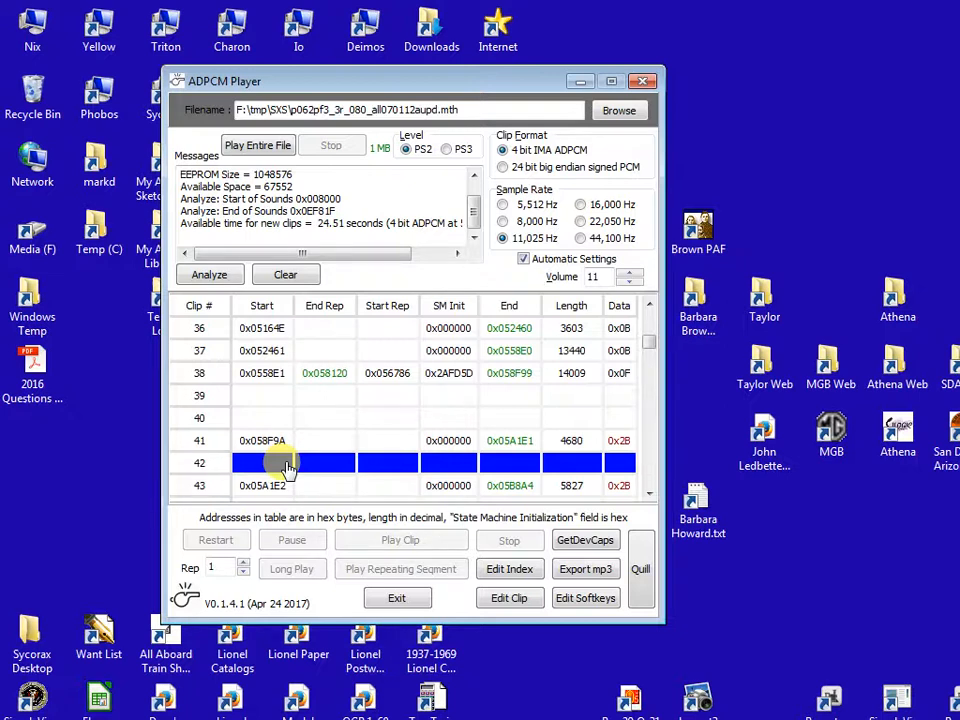
pyautogui.click(510, 598)
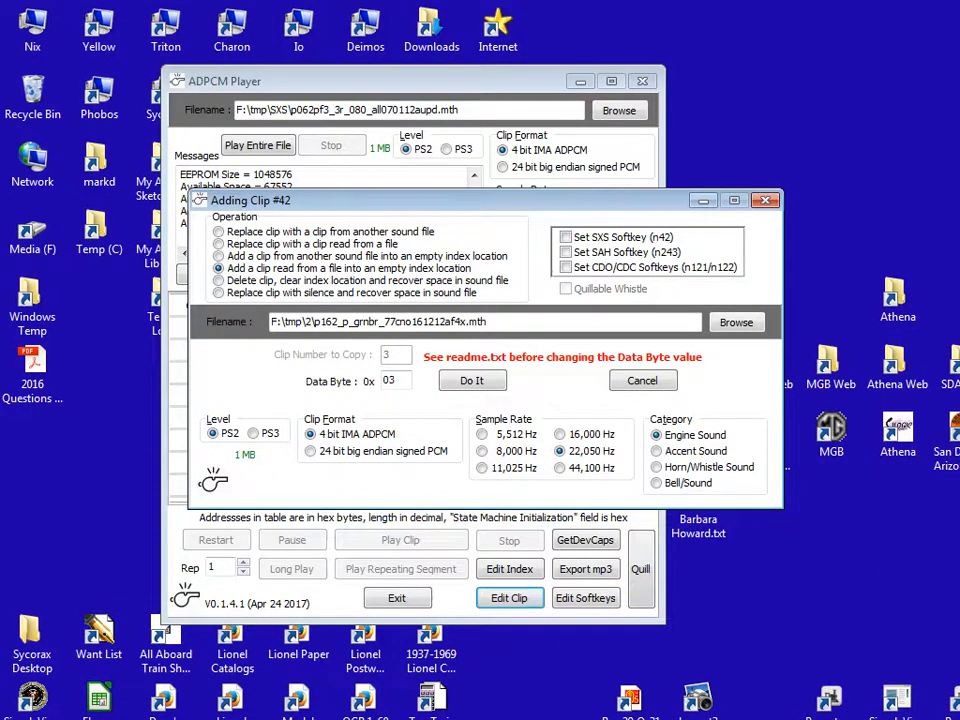
pyautogui.moveTo(502, 329); pyautogui.dragTo(503, 329)
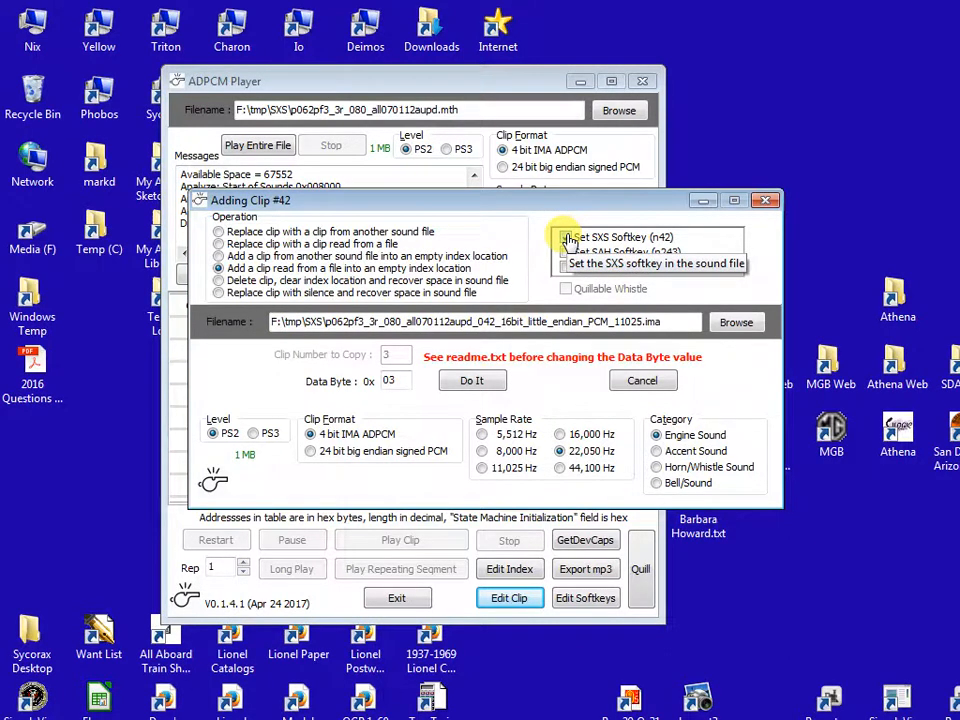
# - Add the clip with the SXS softkey (n42) set, 11,025 Hz sample rate and Horn/Whistle Sound category, and play it
pyautogui.click(566, 238)
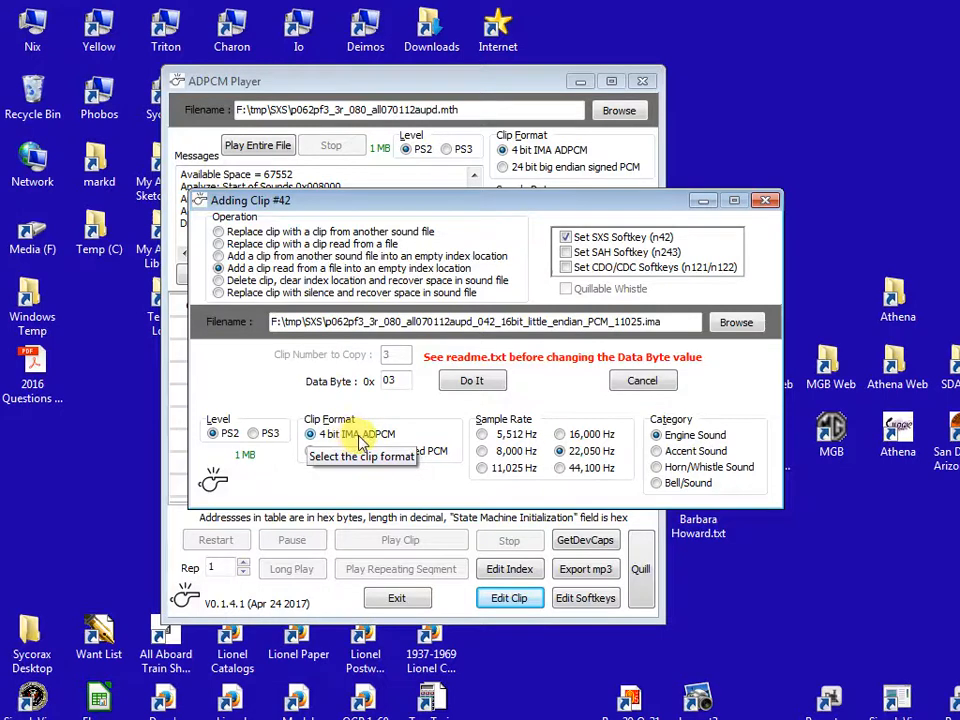
pyautogui.click(484, 474)
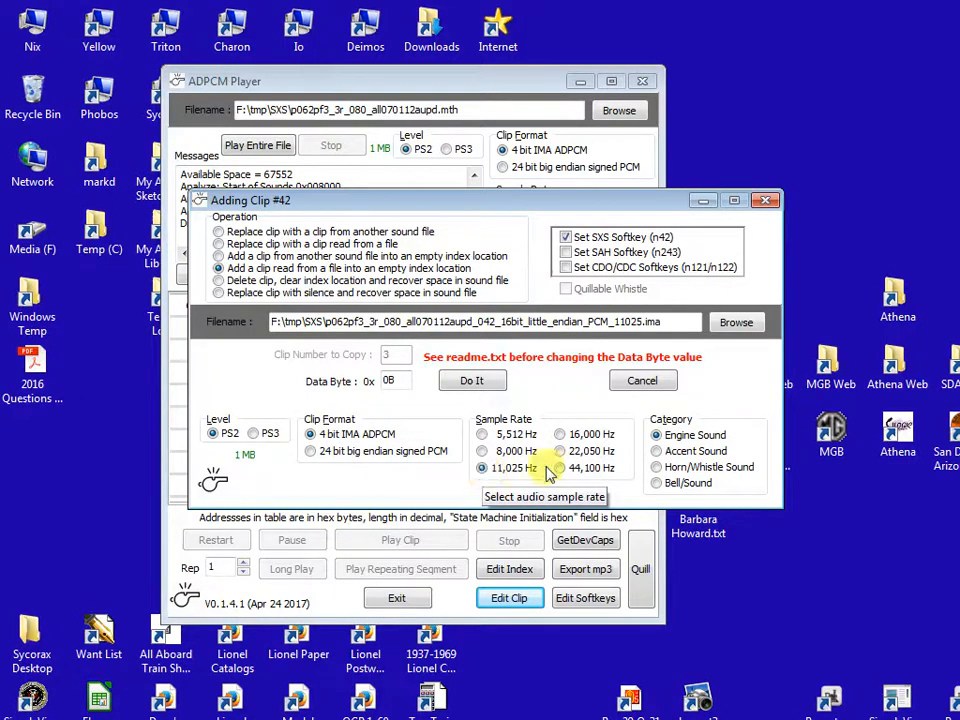
pyautogui.click(659, 475)
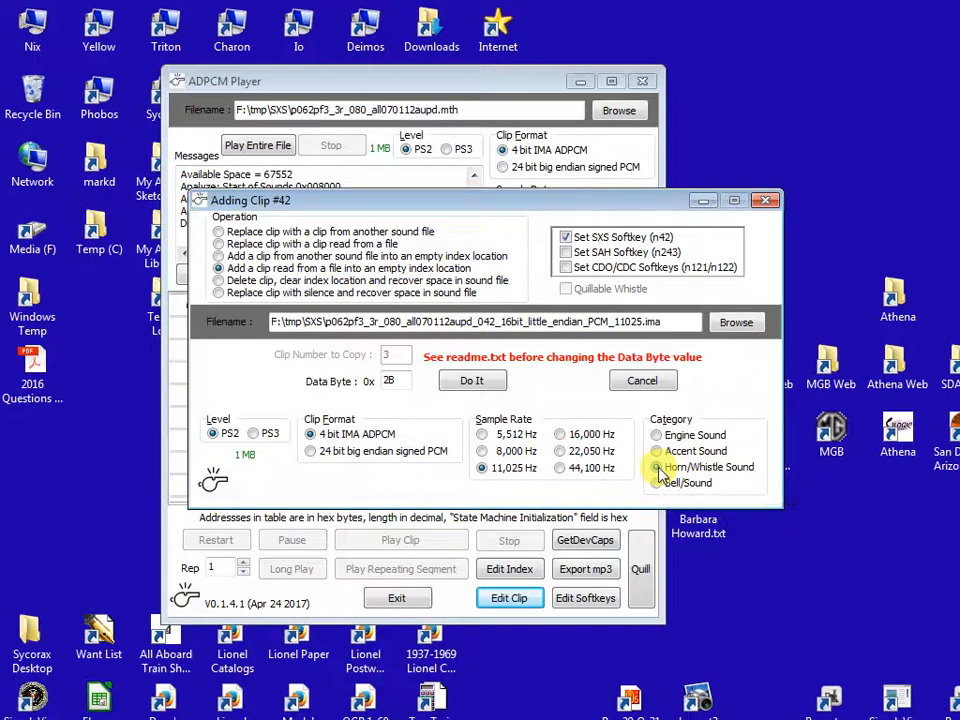
pyautogui.click(471, 385)
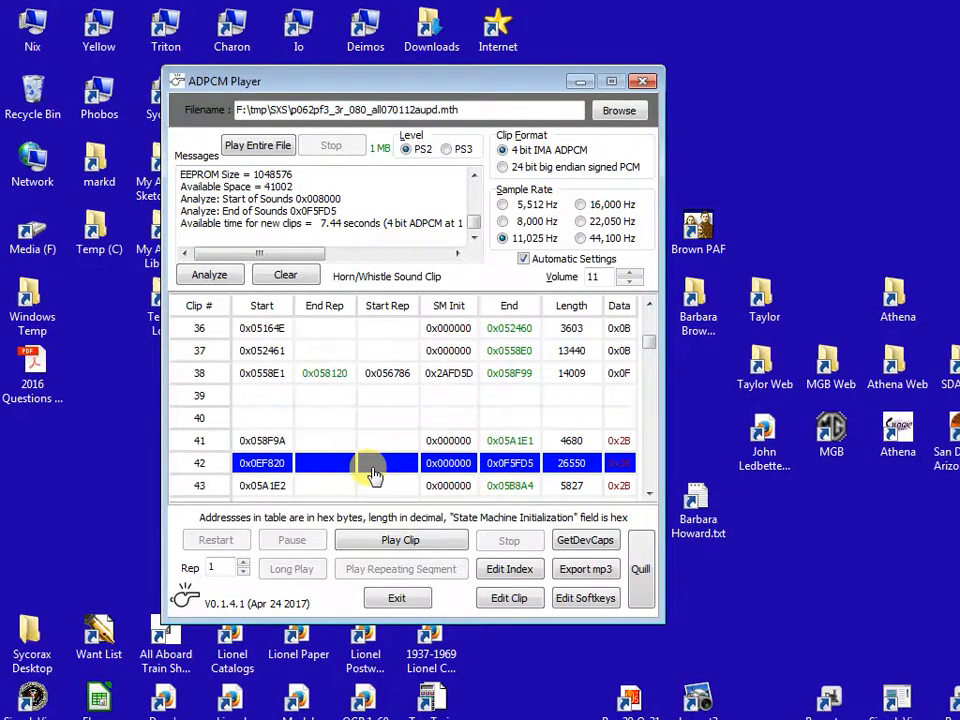
pyautogui.click(403, 541)
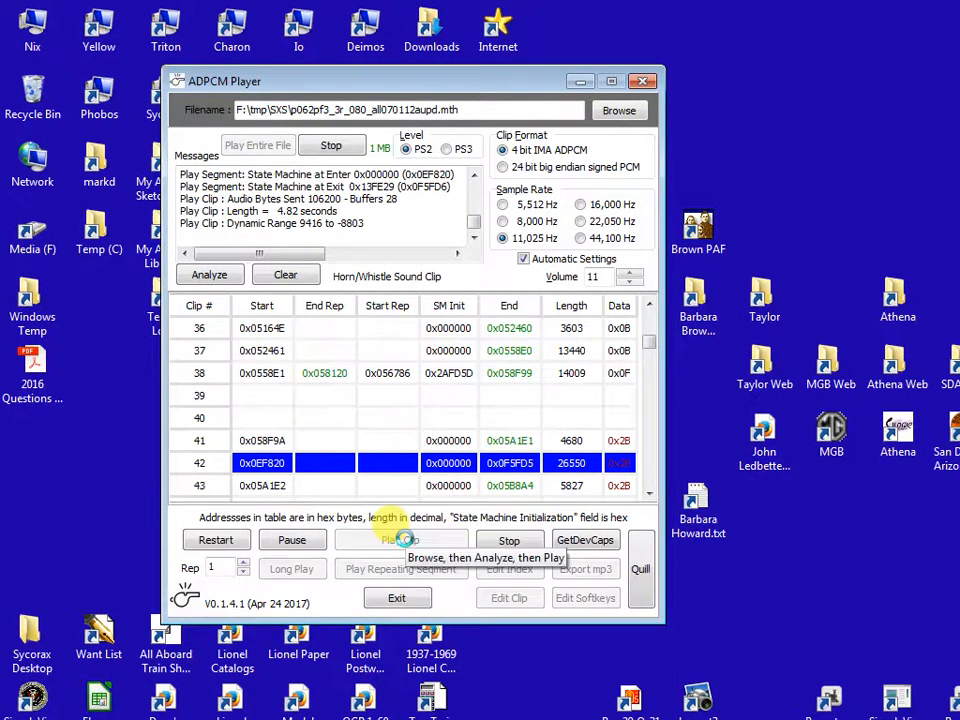